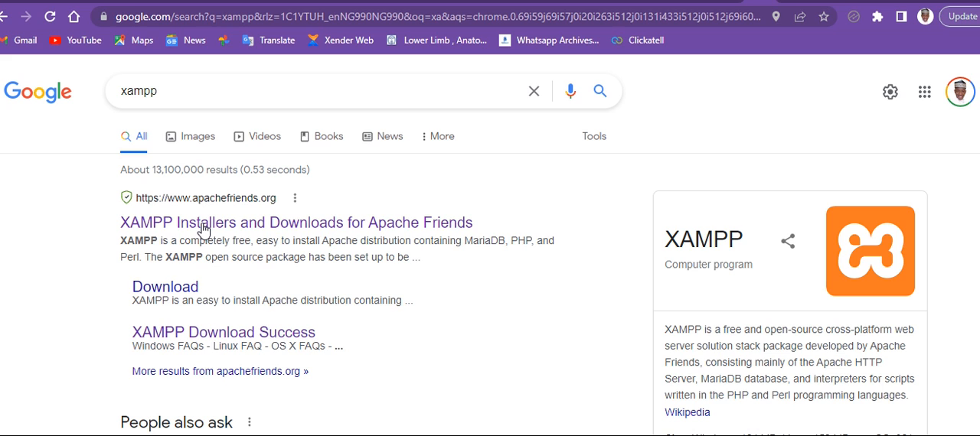
- Open the Apache Friends site at its XAMPP download options, and bring up the XAMPP Control Panel
click(204, 230)
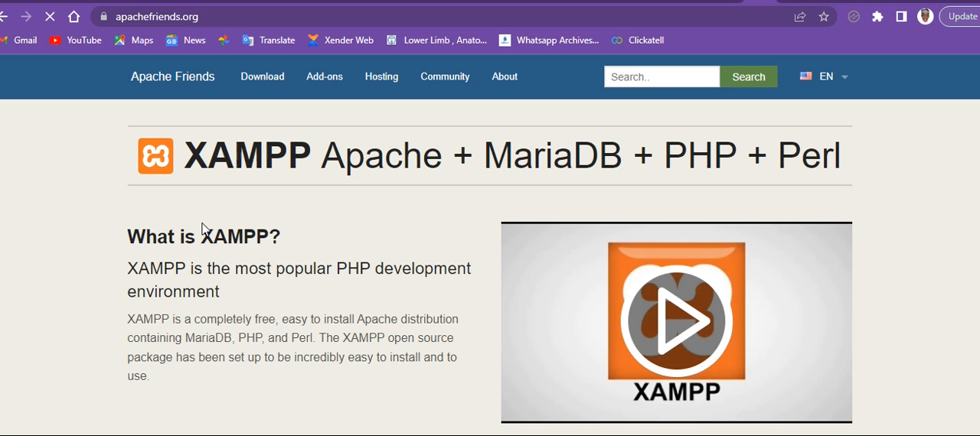
scroll(322, 229, down, 3)
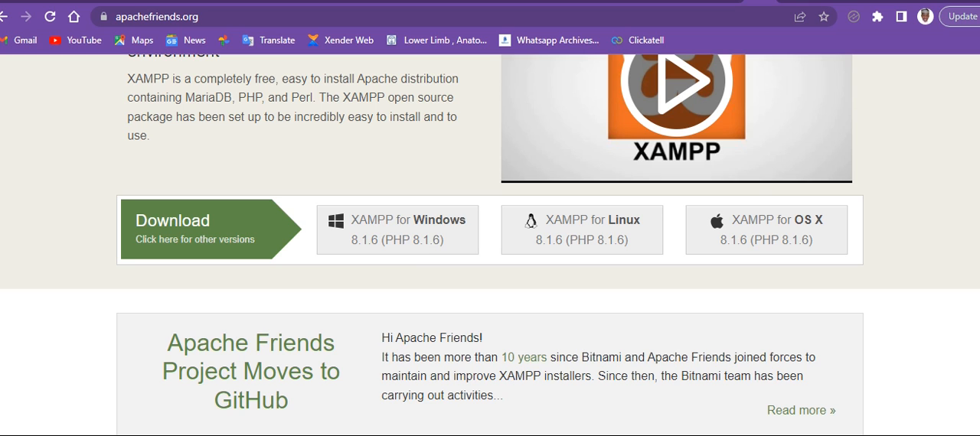
mouse_move(663, 434)
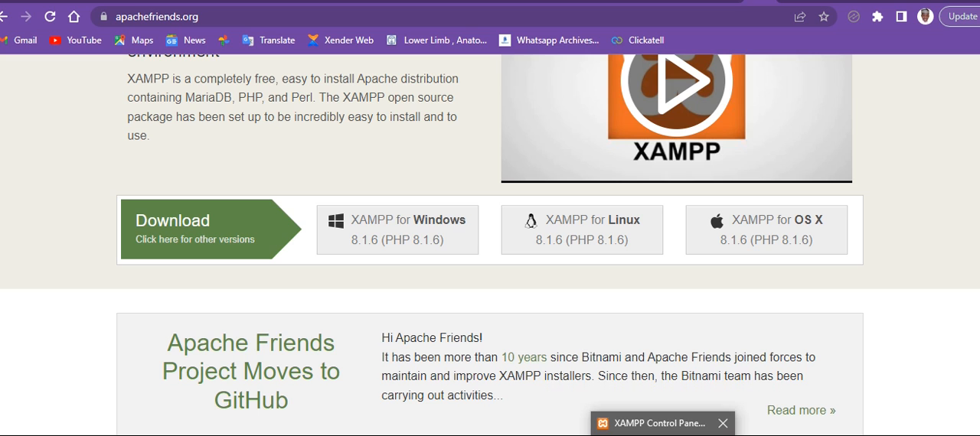
click(657, 423)
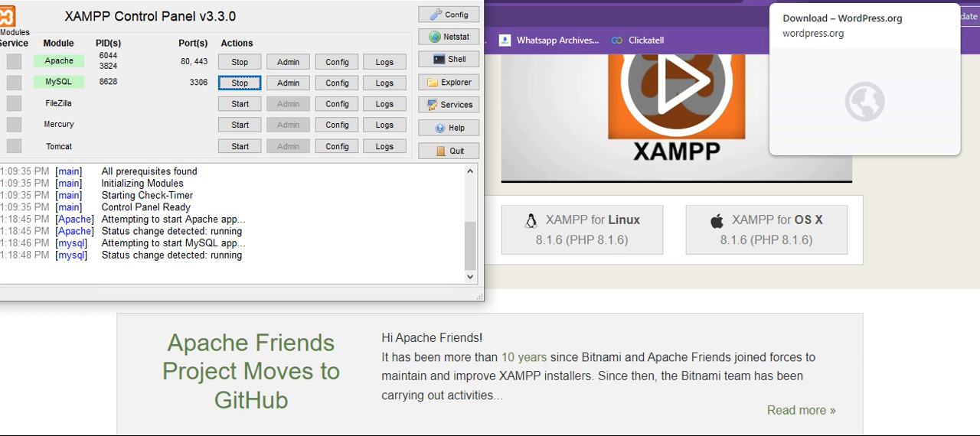
- Switch to the WordPress.org download page and locate the WordPress 6.0.1 download option
click(857, 2)
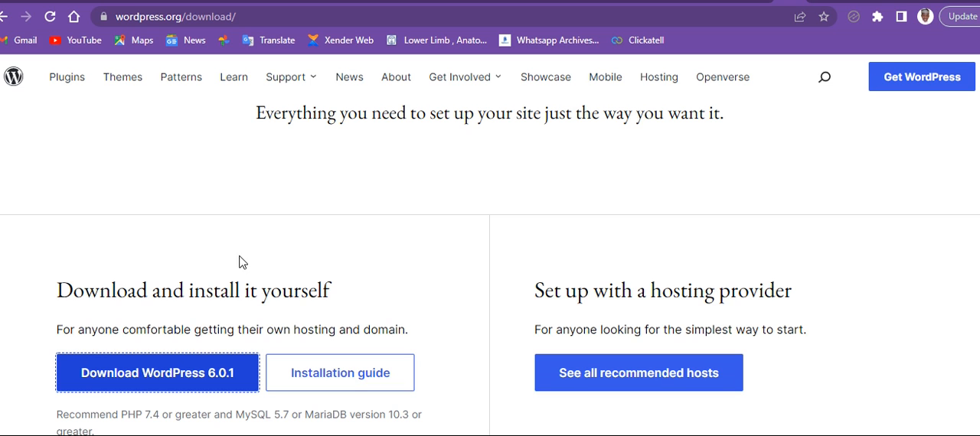
scroll(240, 263, up, 2)
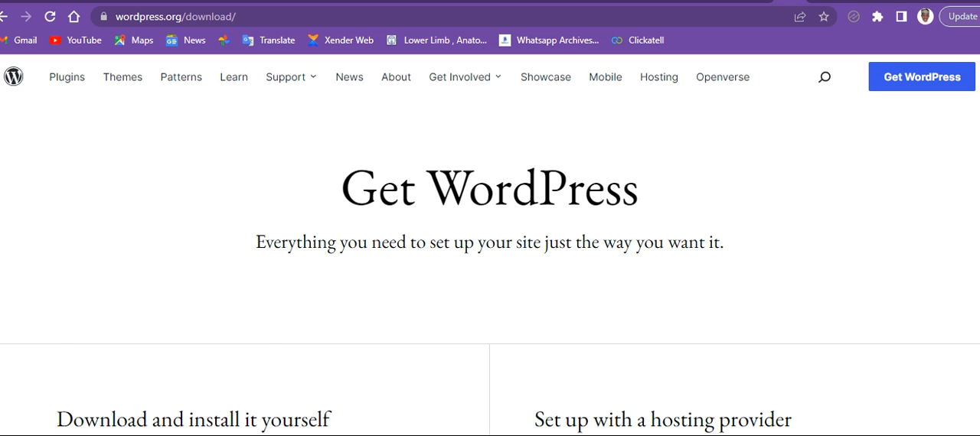
scroll(490, 267, down, 1)
scroll(490, 268, up, 1)
scroll(490, 267, down, 1)
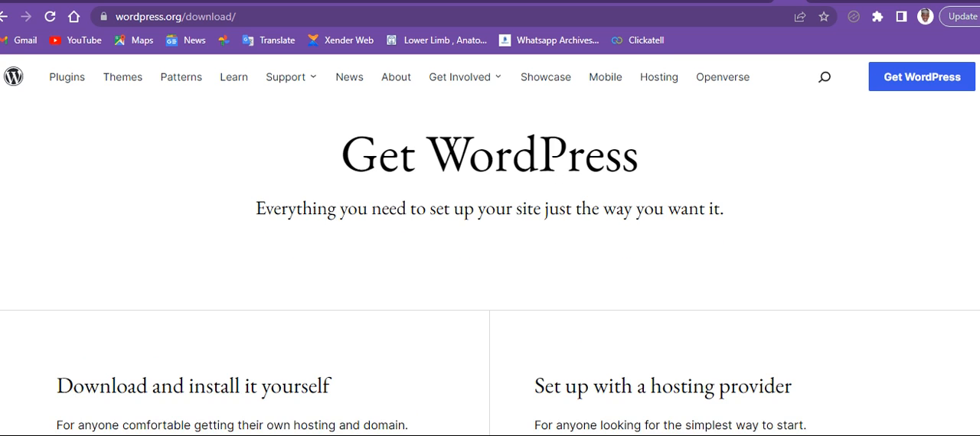
scroll(490, 267, down, 3)
scroll(186, 221, down, 1)
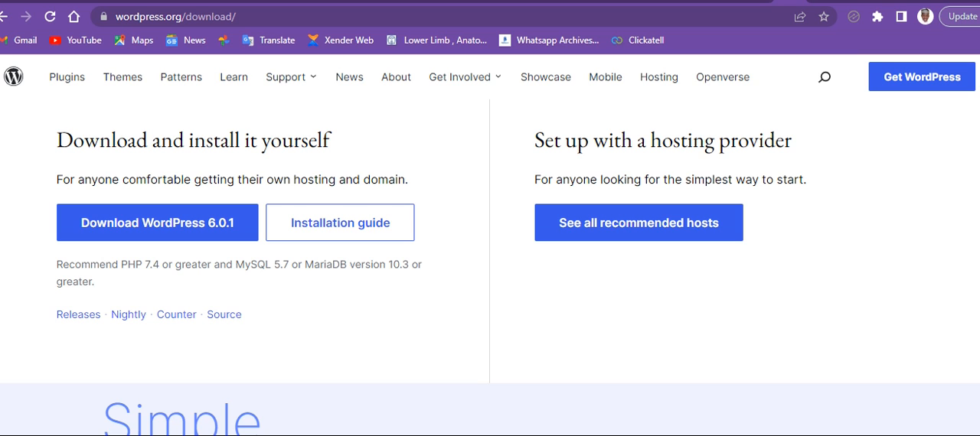
- Switch to File Explorer and cut the wordpress folder from the downloaded wordpress-6.0.1 (1) archive
key(super+e)
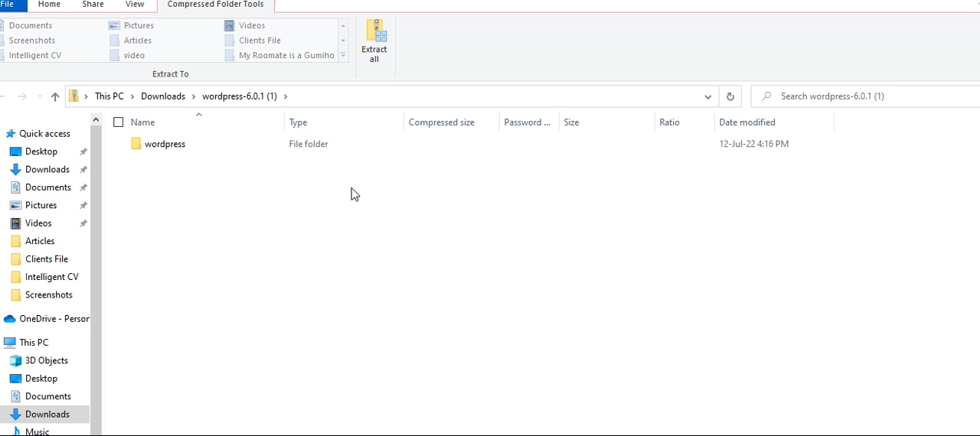
click(172, 148)
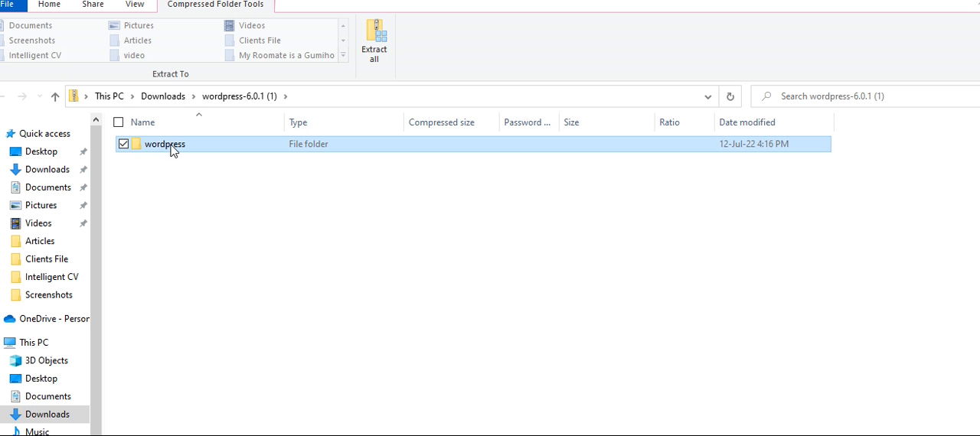
double_click(171, 146)
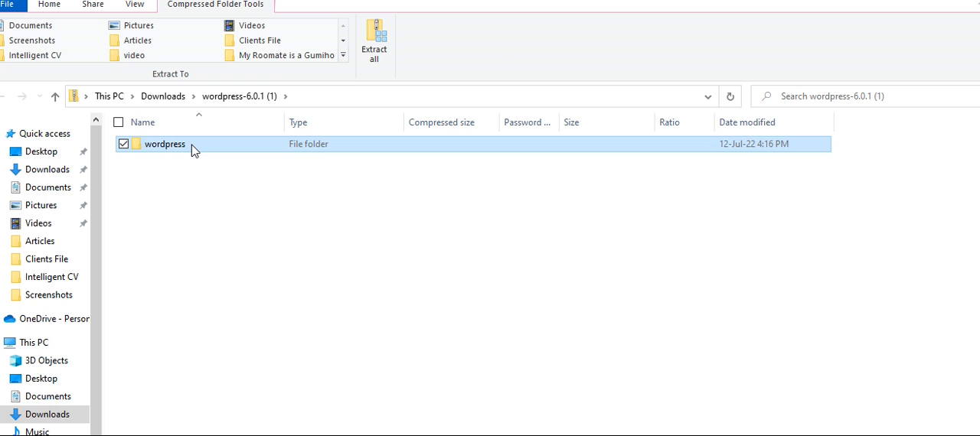
right_click(172, 146)
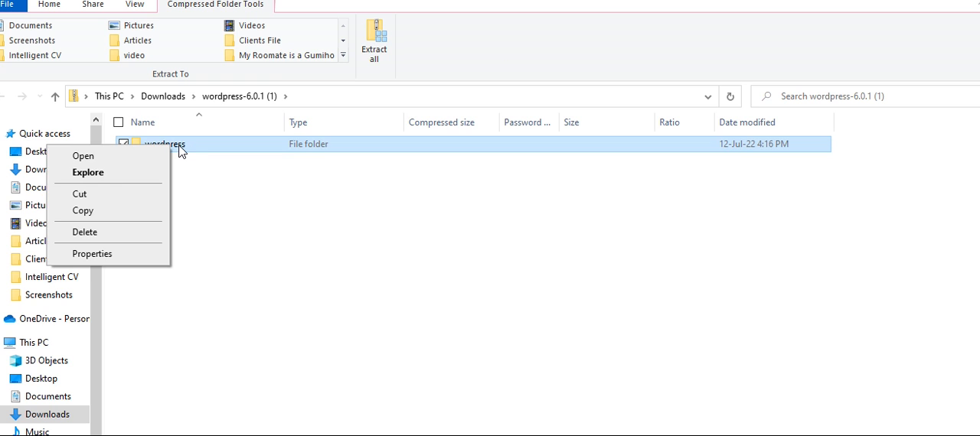
click(96, 201)
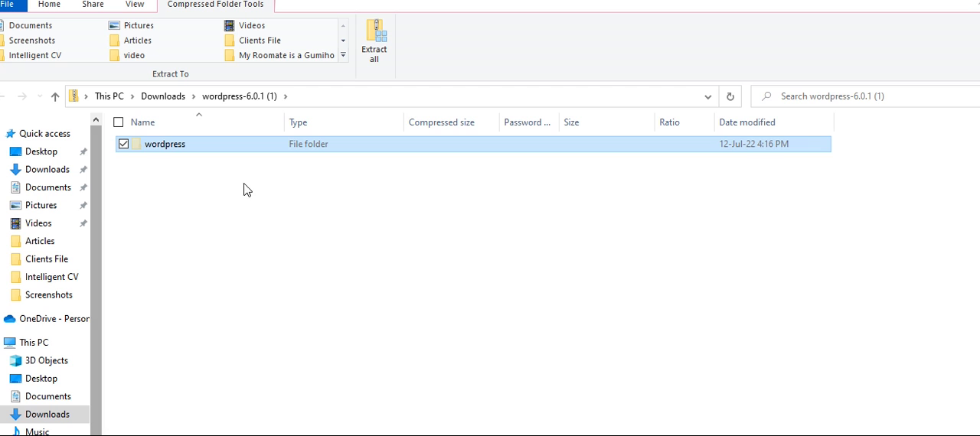
- Paste the wordpress folder into the htdocs folder inside xampp on the C: drive
click(45, 351)
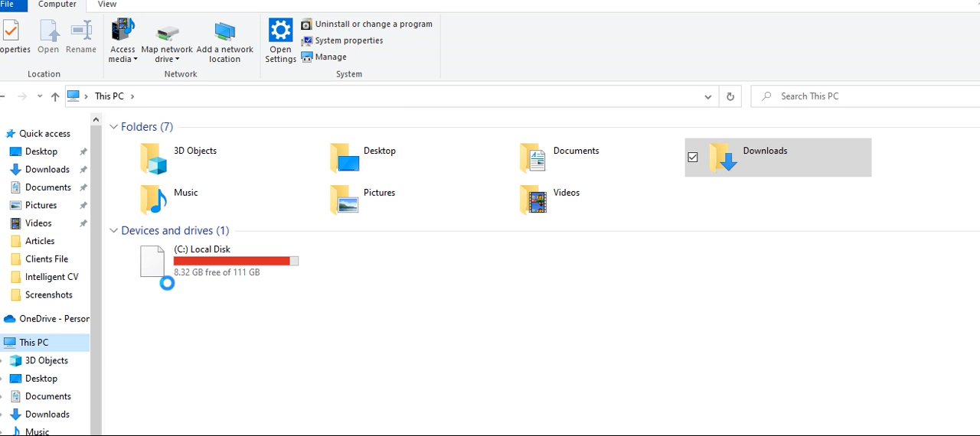
click(211, 263)
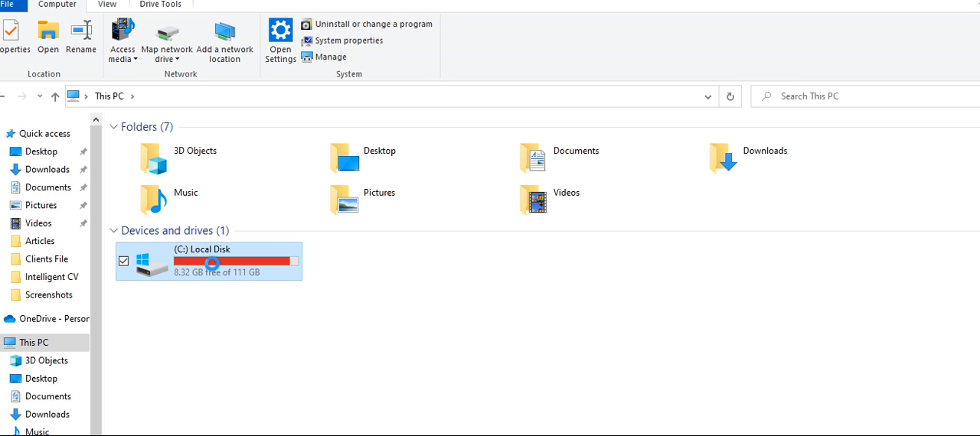
double_click(211, 263)
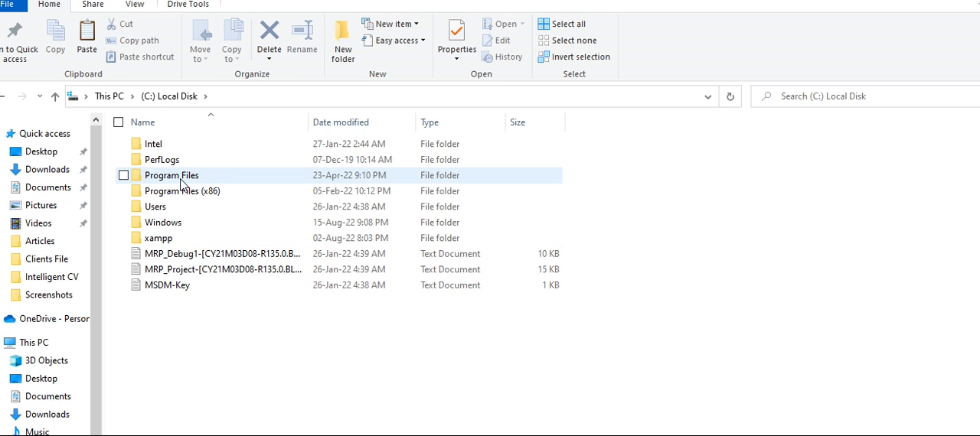
double_click(161, 240)
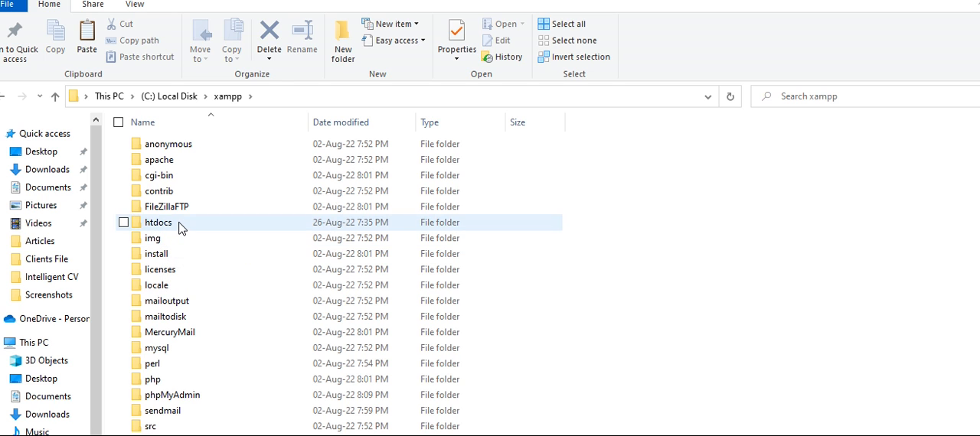
click(180, 228)
double_click(179, 223)
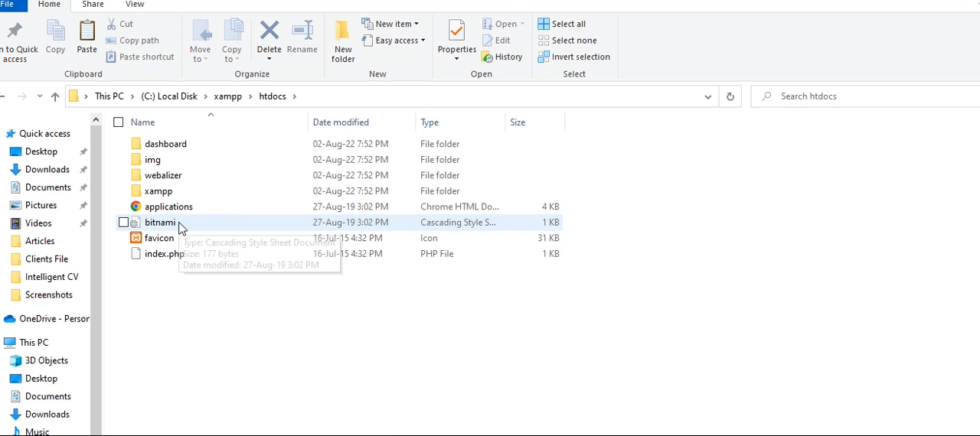
right_click(188, 294)
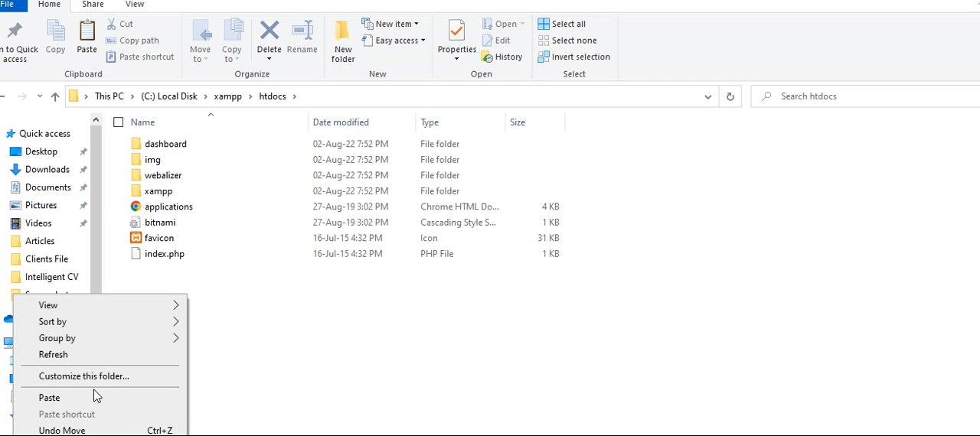
click(73, 399)
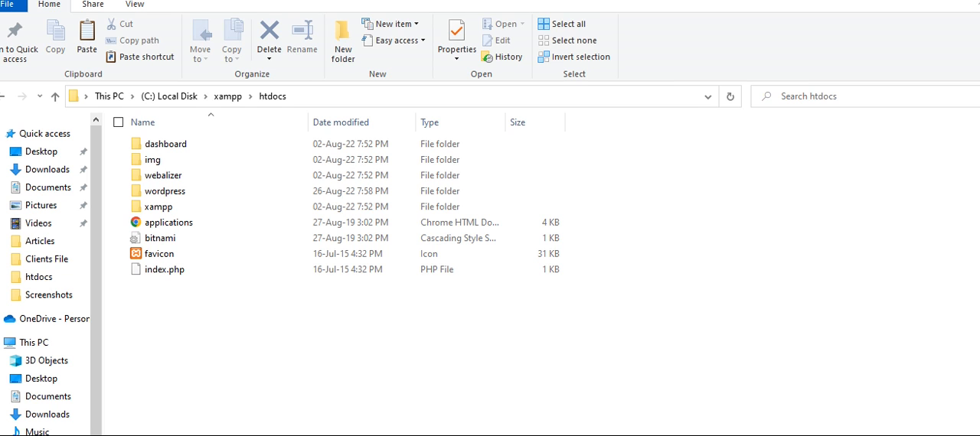
- Rename the wordpress folder in htdocs to myweb
right_click(222, 192)
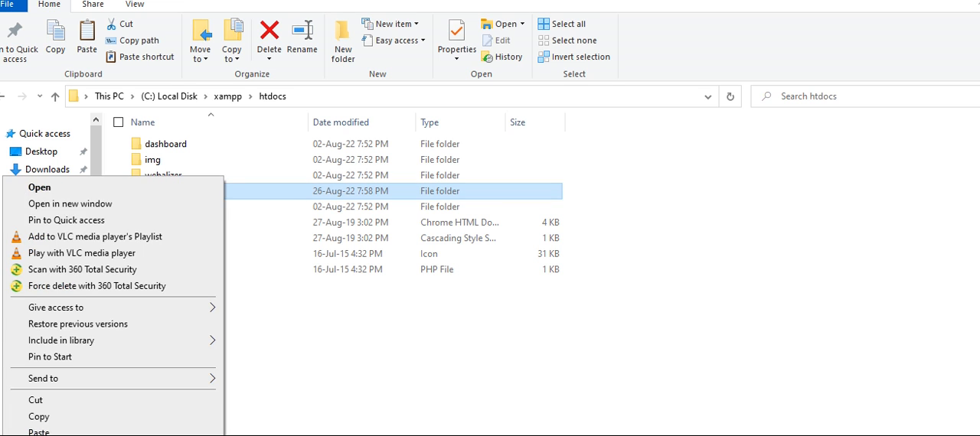
key(m)
click(189, 188)
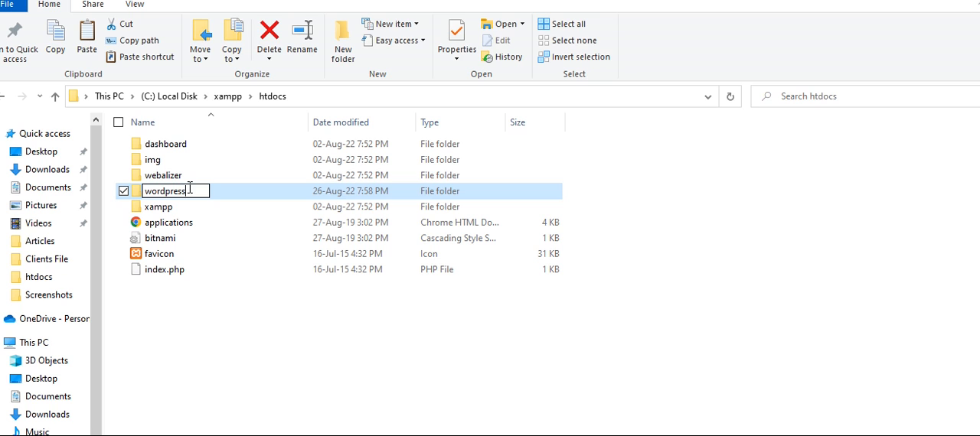
key(BackSpace)
key(BackSpace)
key(BackSpace)
key(BackSpace)
key(BackSpace)
key(BackSpace)
key(BackSpace)
key(BackSpace)
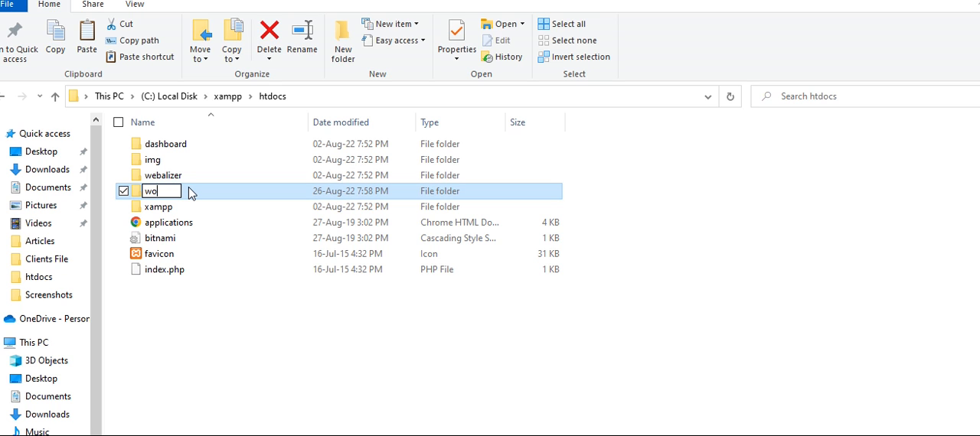
text(ebsi)
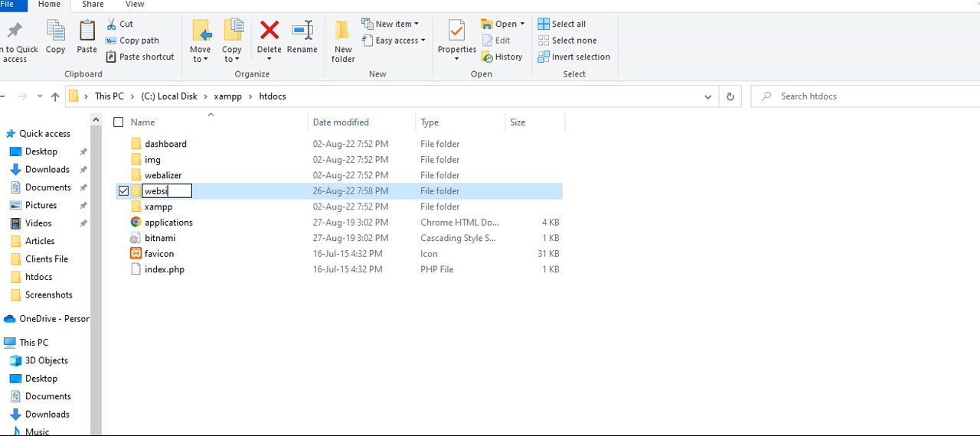
text(te)
key(ctrl+a)
key(BackSpace)
text(m)
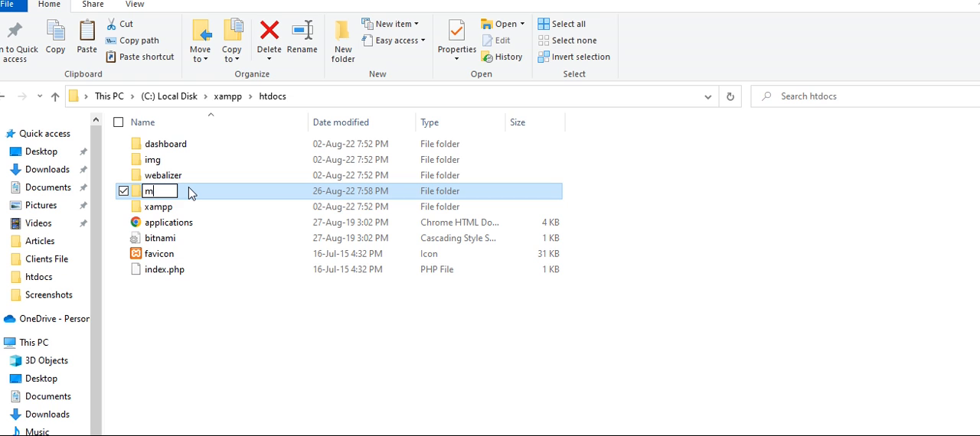
text(yweb)
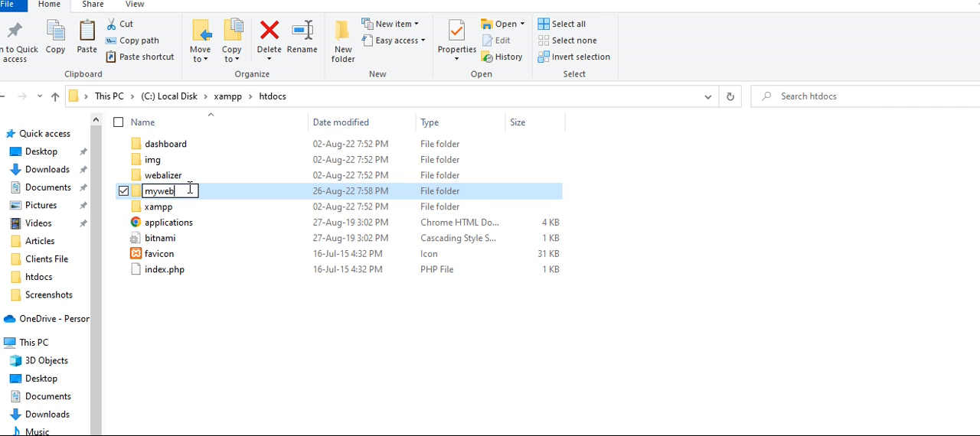
key(Return)
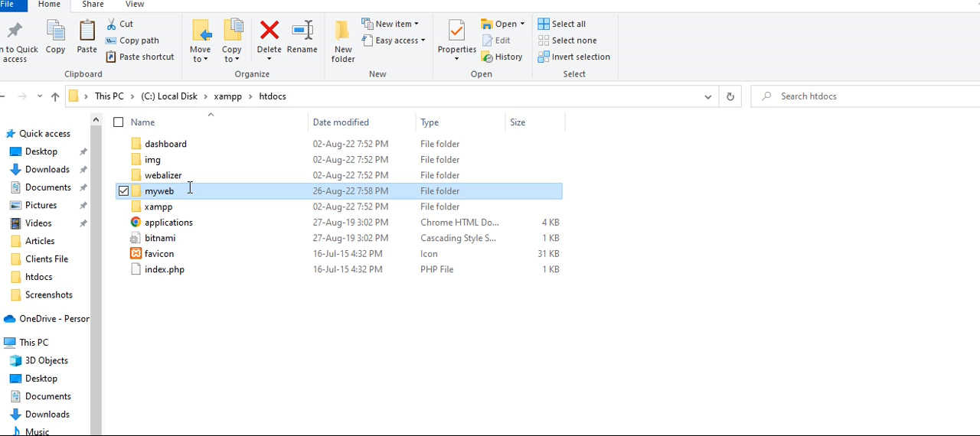
- Load localhost/myweb in Chrome and proceed past the WordPress setup introduction that lists the required database items
text(loca)
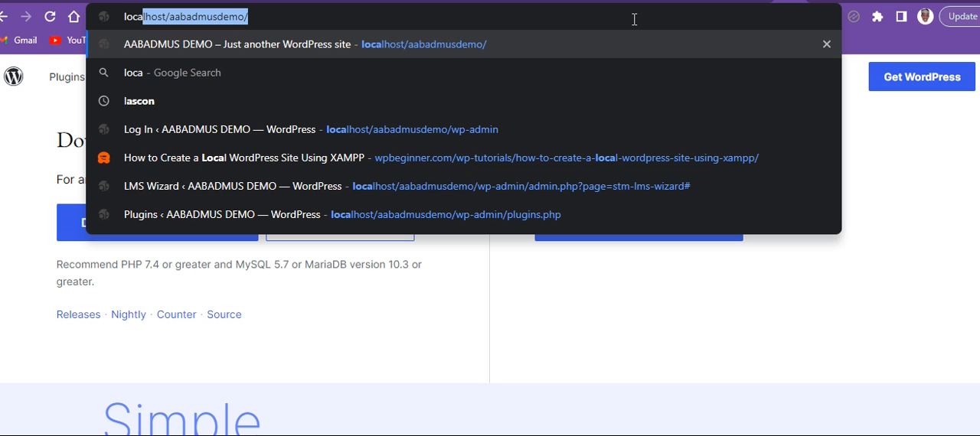
text(lhost/myweb)
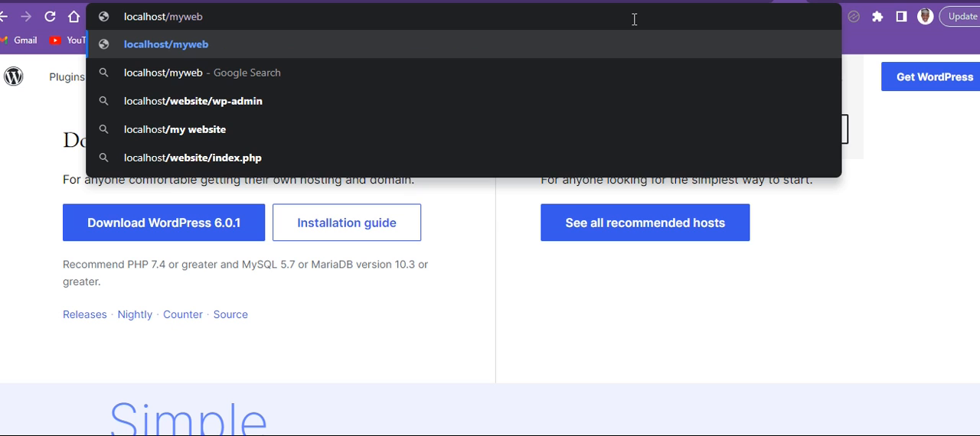
key(Return)
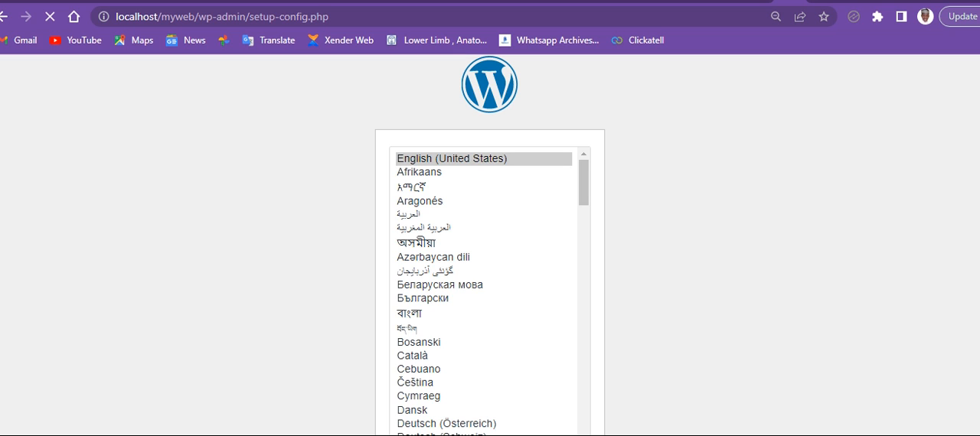
key(ctrl+minus)
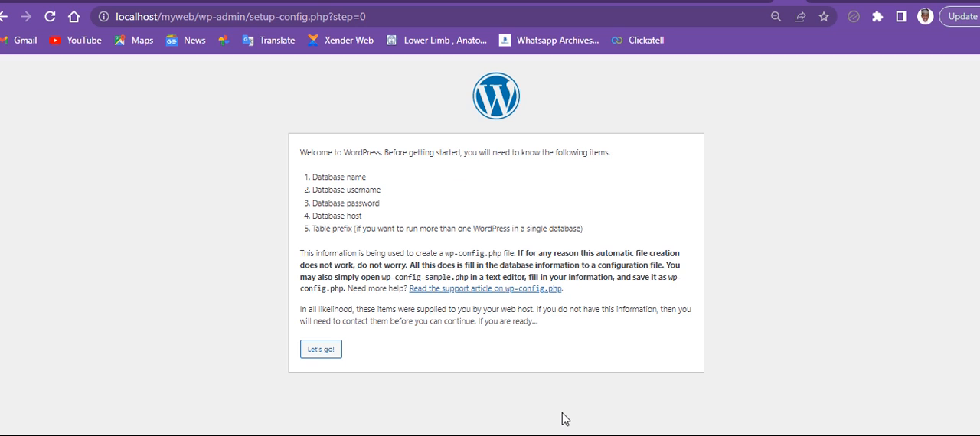
click(322, 349)
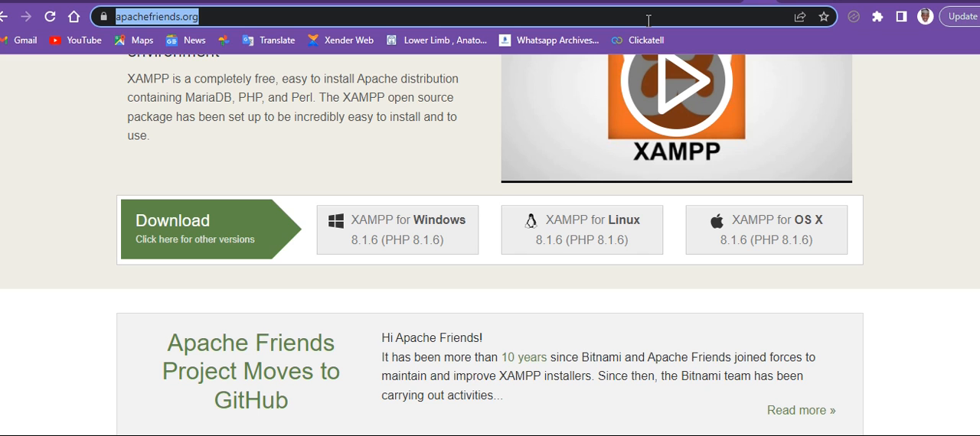
- Load localhost/phpmyadmin/ in the browser
text(local)
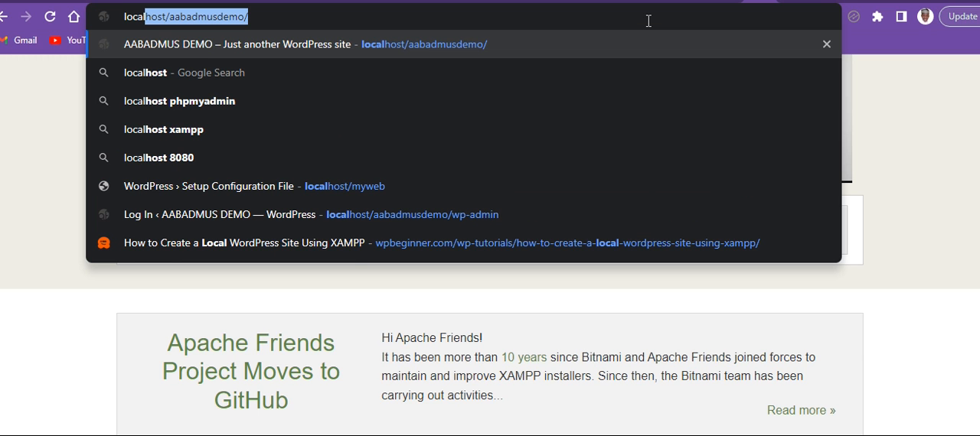
text(host)
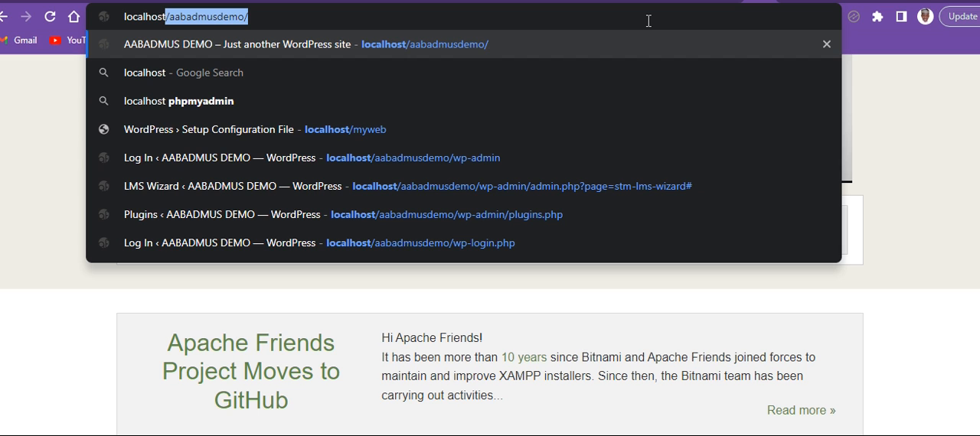
text(/phpmy)
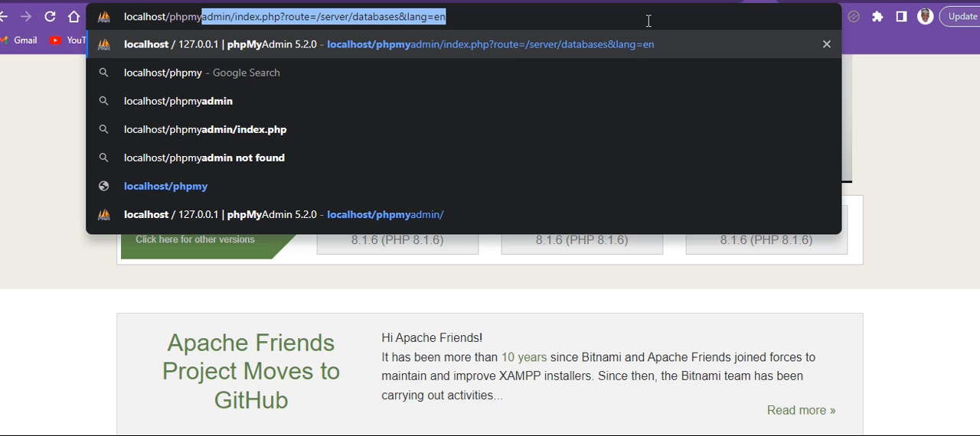
text(admin)
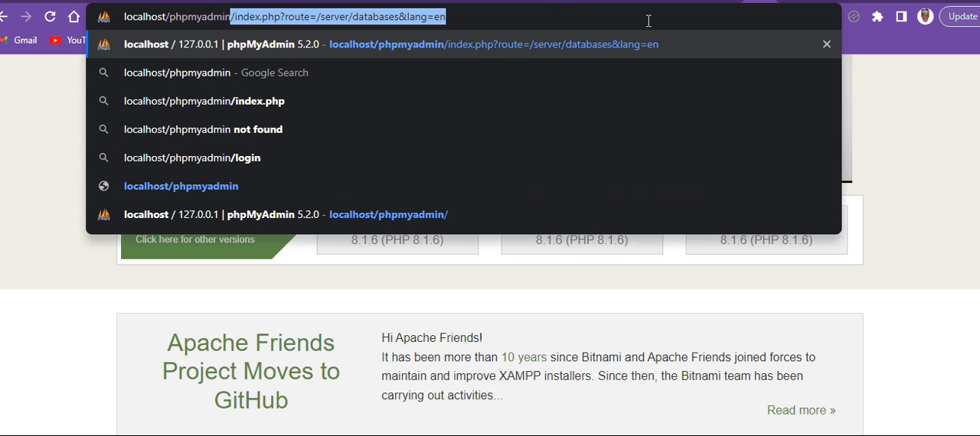
key(Delete)
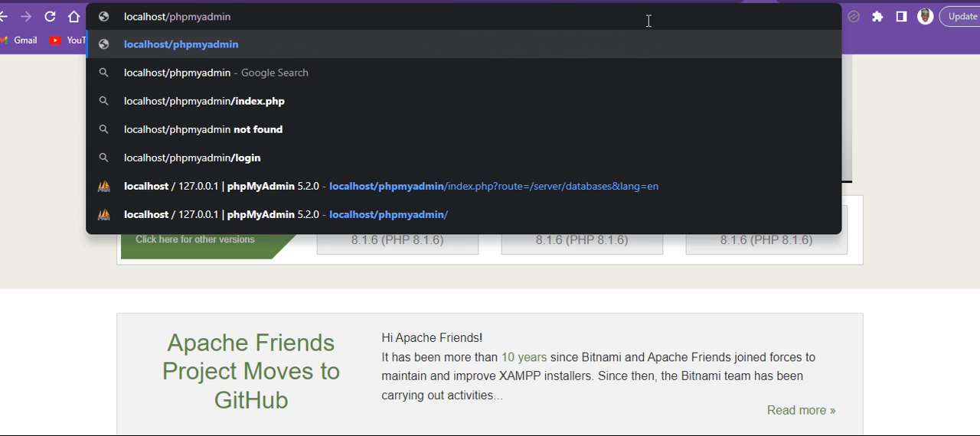
text(/)
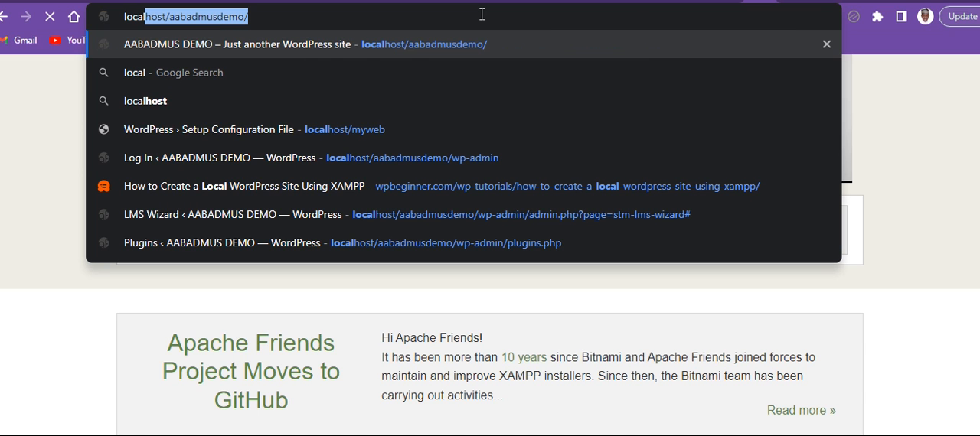
text(host)
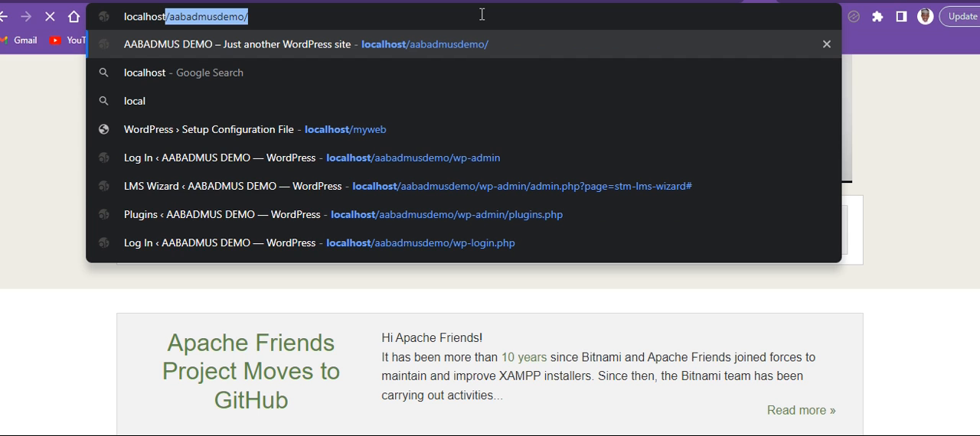
text(/p)
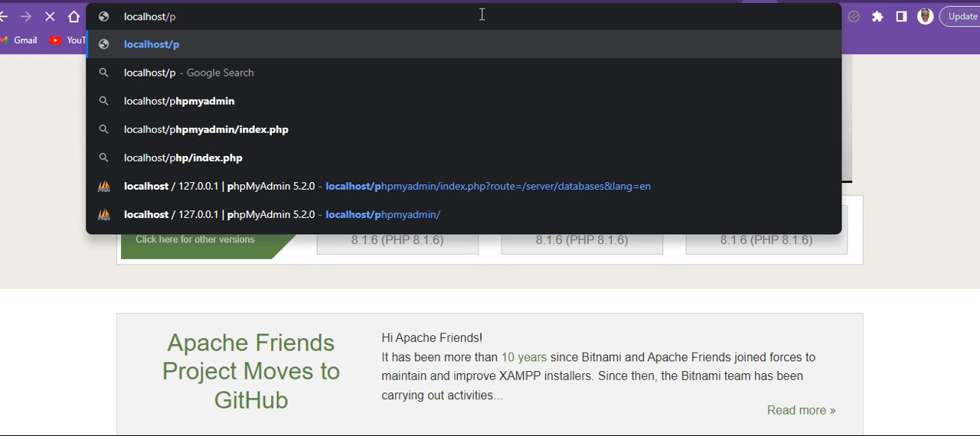
click(398, 215)
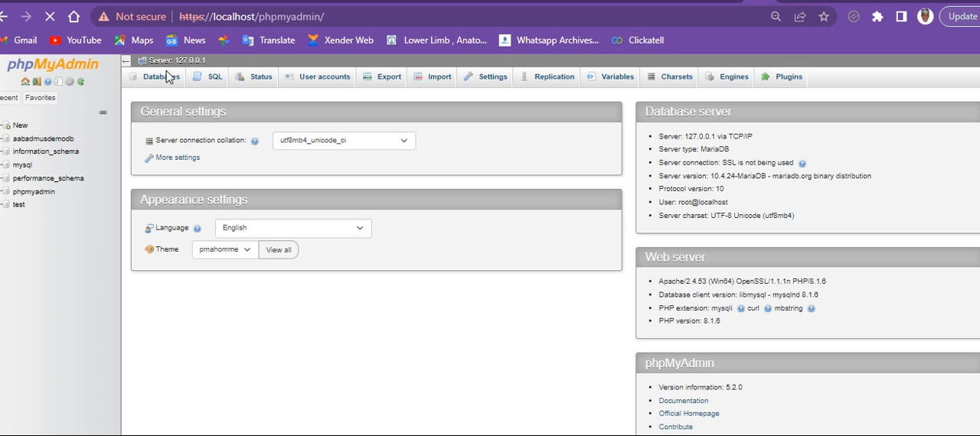
- Create a database named mywebdb with the utf8mb4_general_ci collation in phpMyAdmin
click(166, 78)
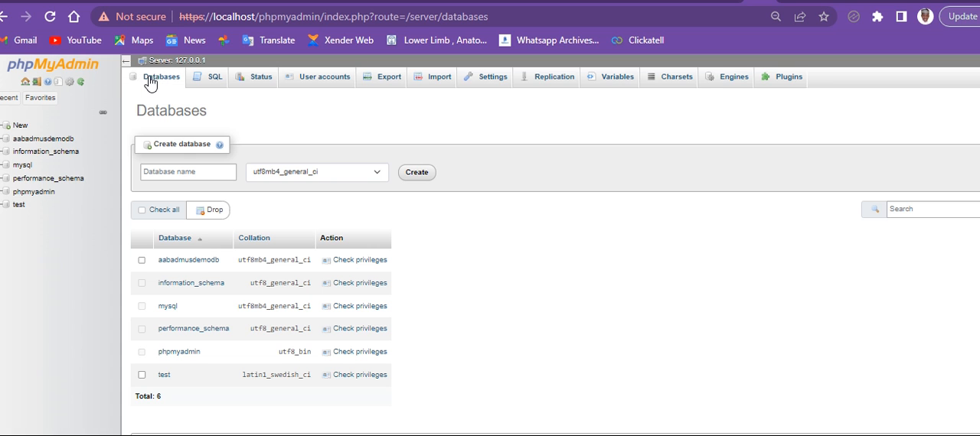
click(173, 173)
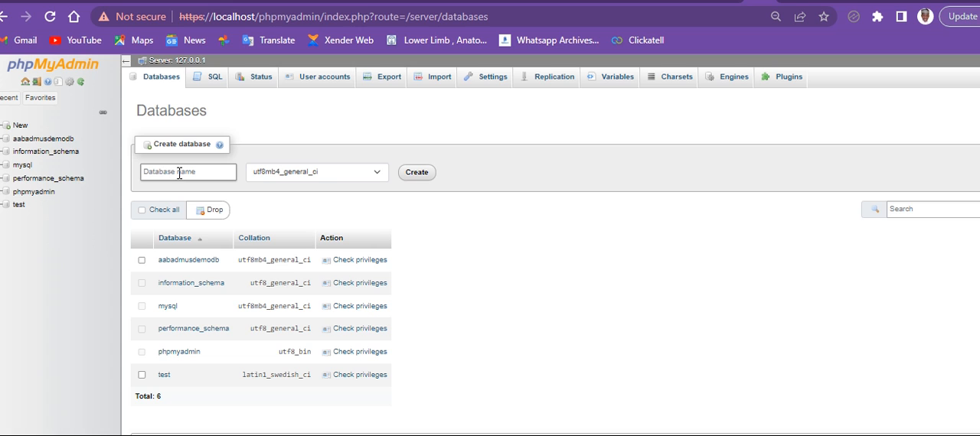
click(175, 173)
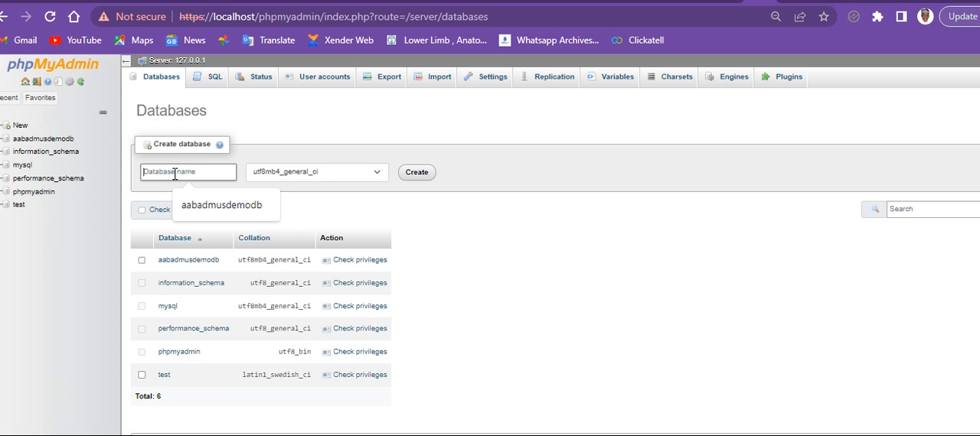
text(mwe)
key(BackSpace)
key(BackSpace)
text(yweb)
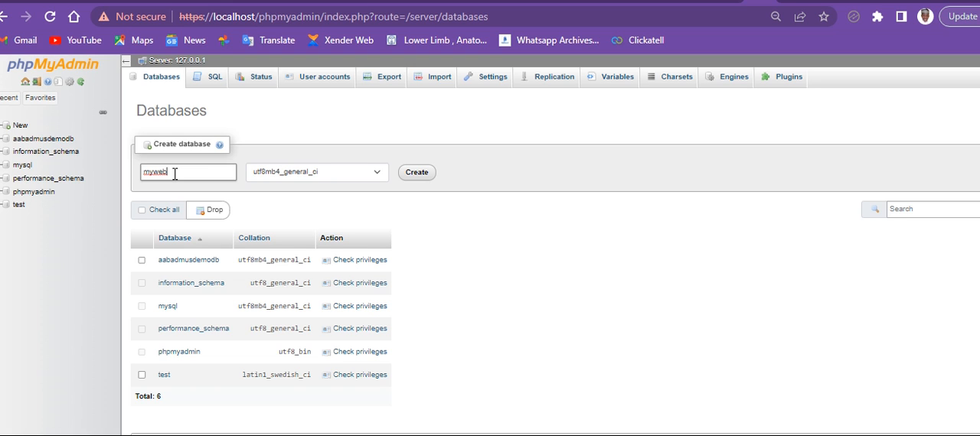
text(db)
click(418, 173)
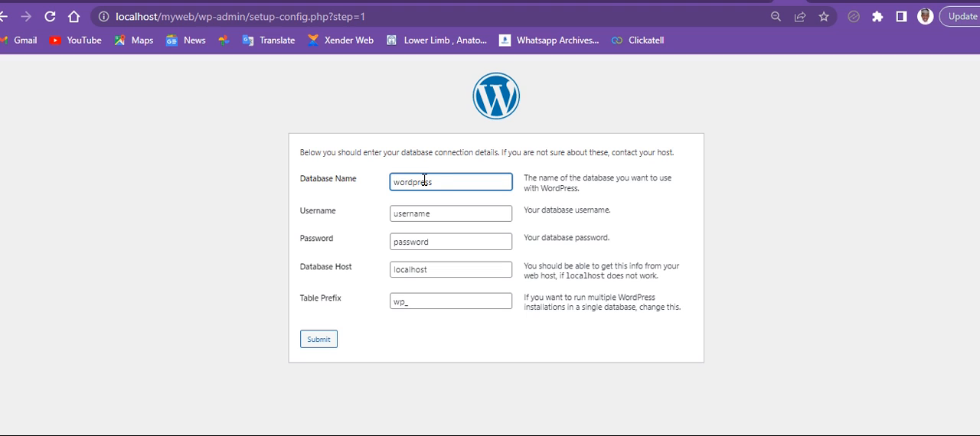
- Return to the WordPress setup form and replace the default database name with mywebdb
text(myweb)
text(_)
text(dbwordpress)
key(BackSpace)
key(BackSpace)
key(BackSpace)
key(BackSpace)
key(BackSpace)
key(BackSpace)
key(BackSpace)
key(BackSpace)
key(BackSpace)
- Replace the default database username in the WordPress setup form with root
click(429, 213)
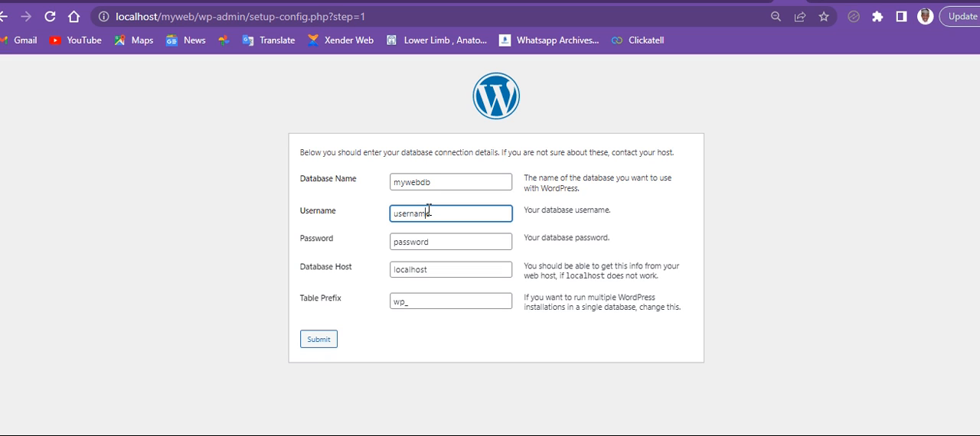
text(root)
click(452, 213)
double_click(452, 213)
click(452, 213)
text(root)
double_click(452, 213)
key(BackSpace)
text(root)
- Empty the database password, keep localhost as host and wp_ as table prefix, and submit the connection details
click(437, 240)
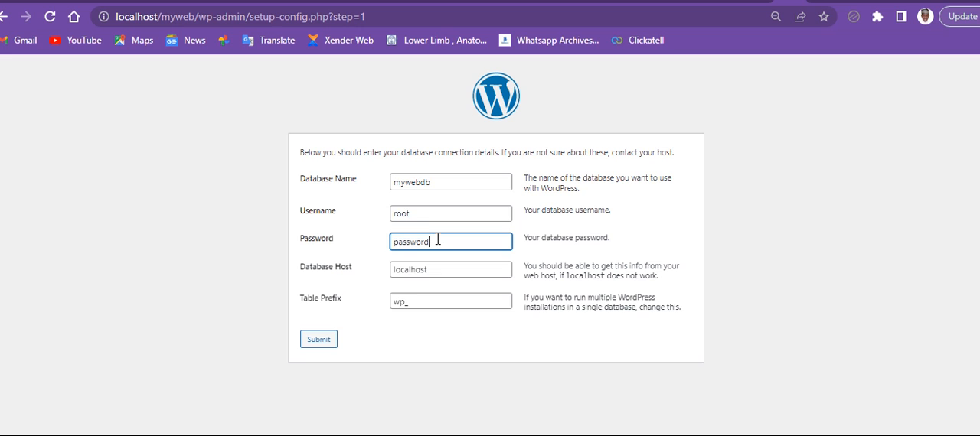
double_click(437, 240)
key(BackSpace)
click(452, 266)
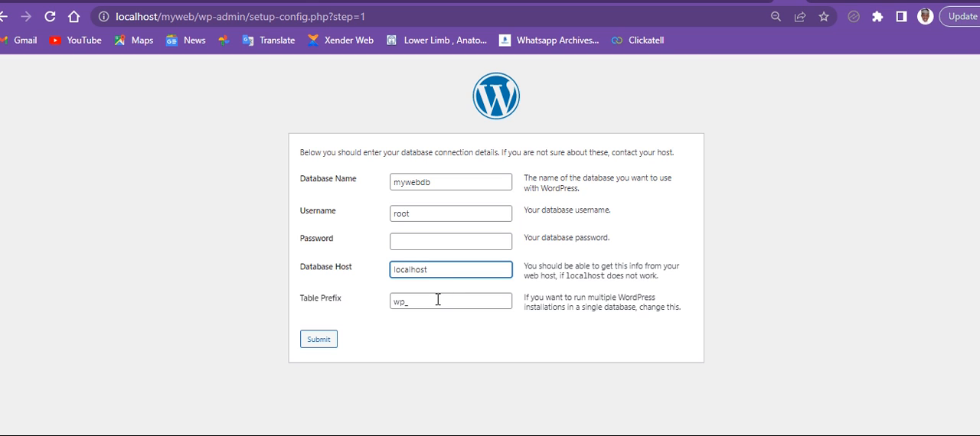
click(438, 300)
click(381, 336)
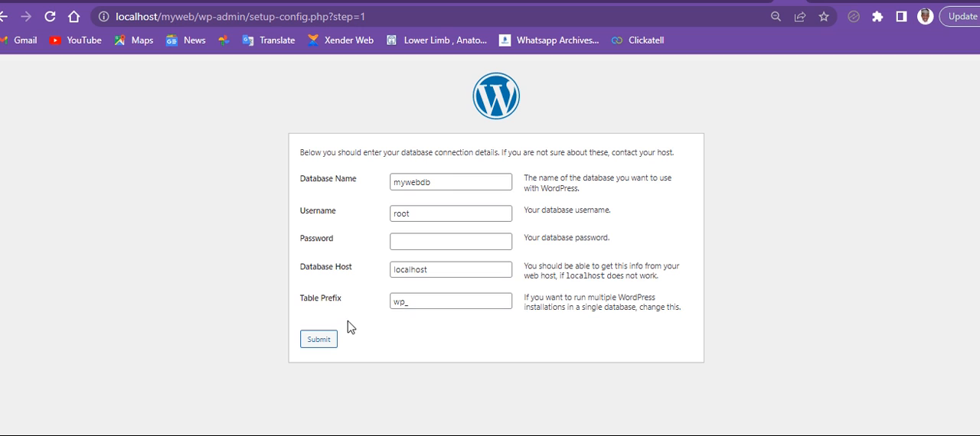
click(318, 341)
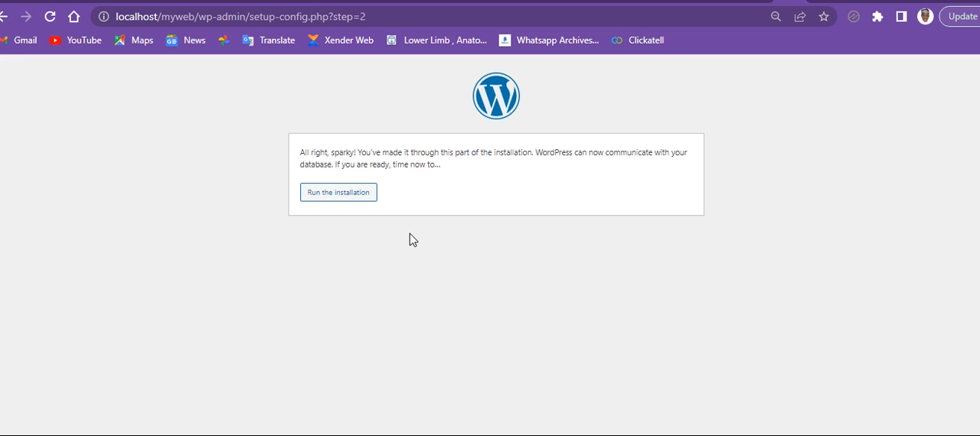
- Run the WordPress installation and set the site title to myweb
click(329, 192)
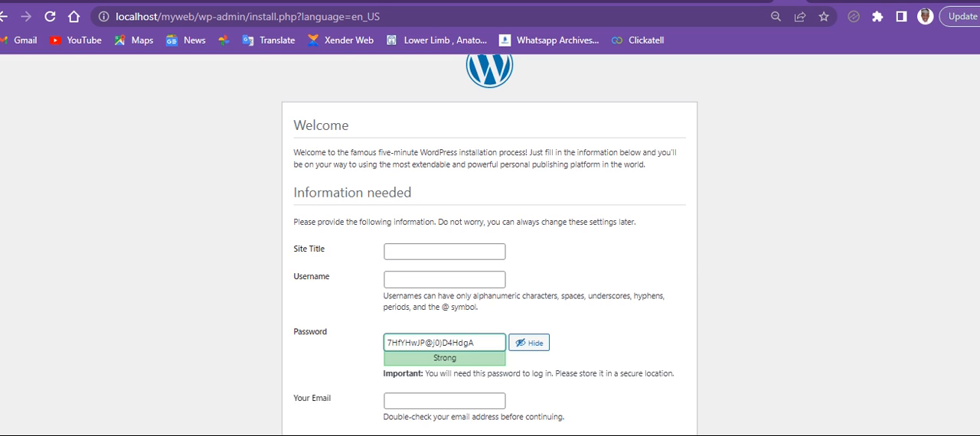
scroll(490, 244, down, 1)
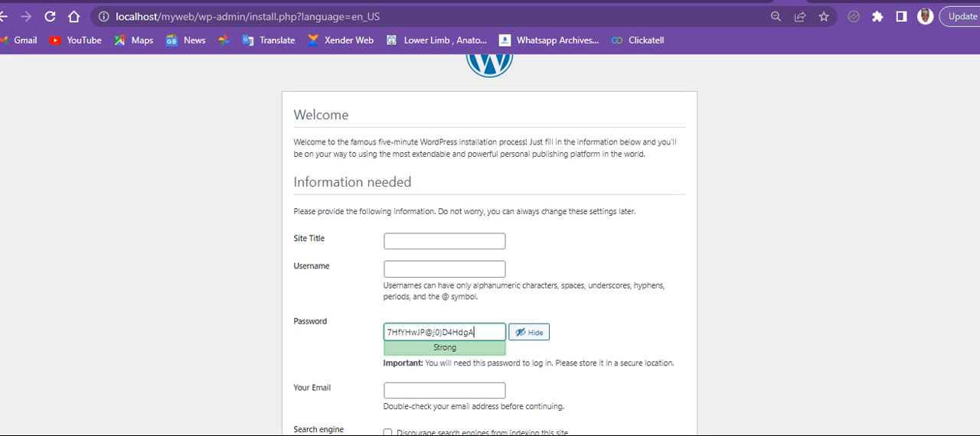
key(ctrl+minus)
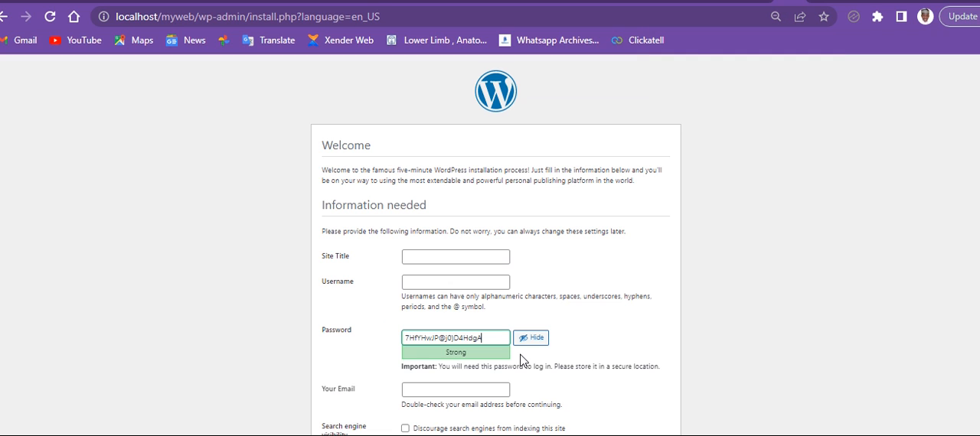
click(442, 254)
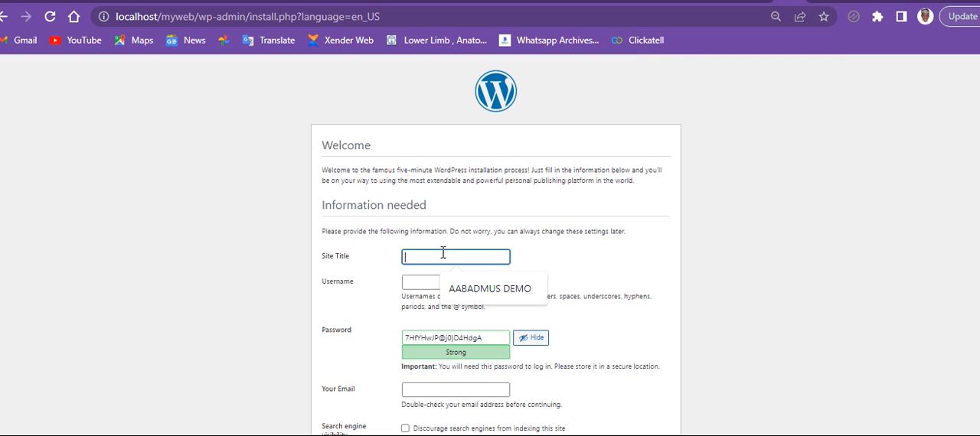
text(m)
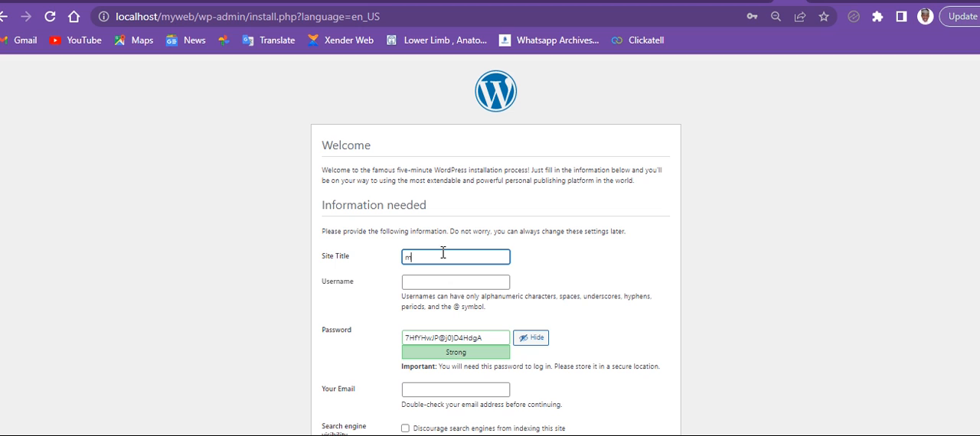
text(yweb)
click(432, 286)
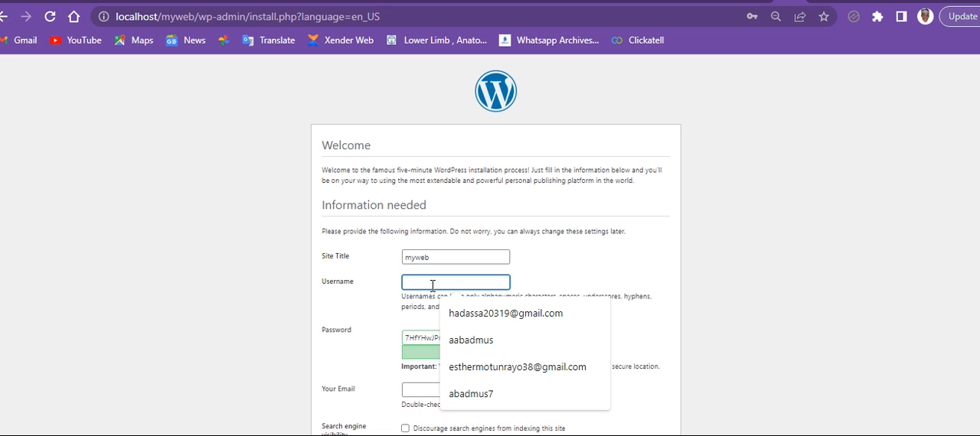
click(482, 341)
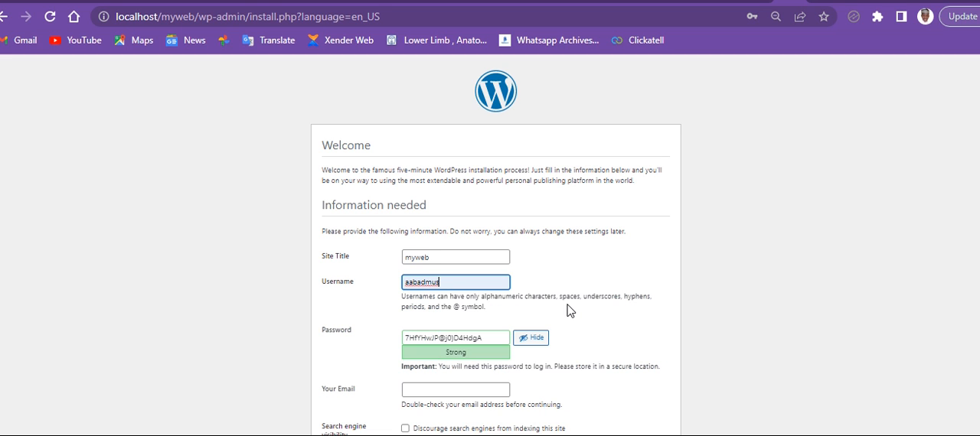
click(491, 306)
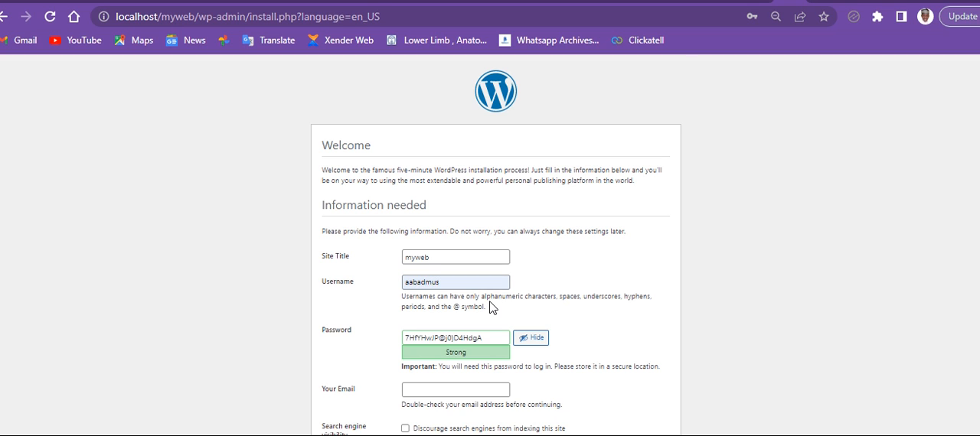
- Set the WordPress account's username to admin
click(459, 282)
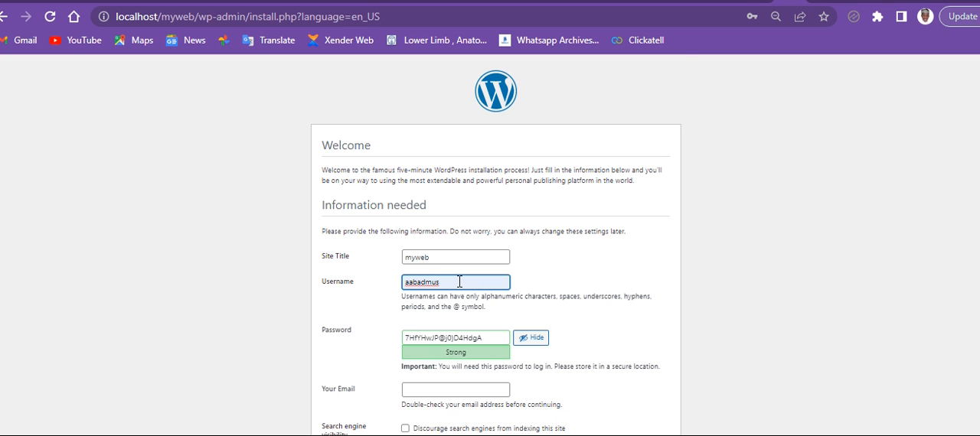
key(ctrl+a)
text(ad)
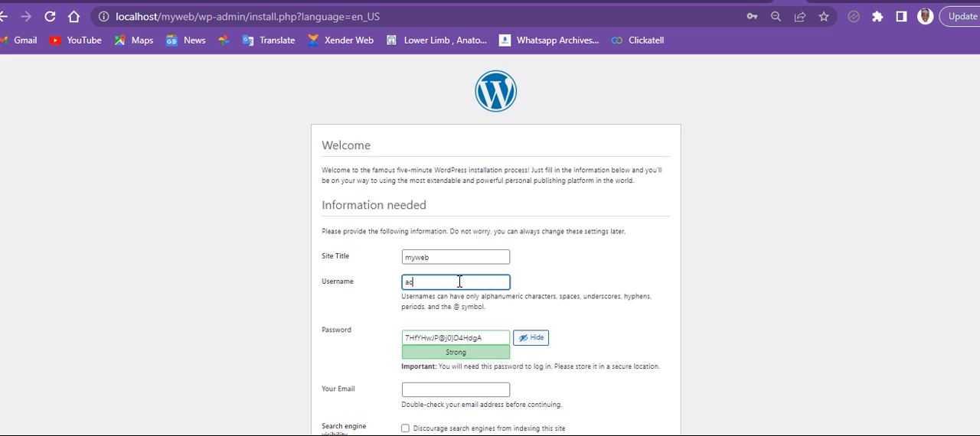
text(min)
- Replace the generated password with a chosen account password in the WordPress installation form
click(491, 340)
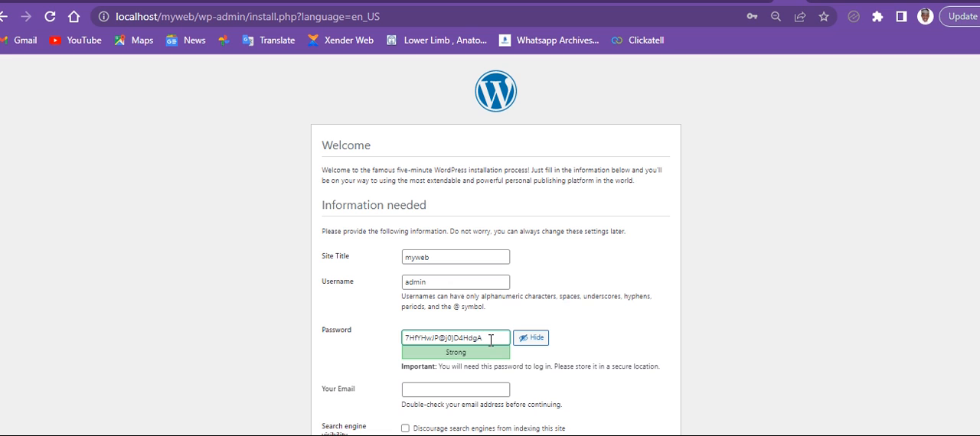
key(ctrl+a)
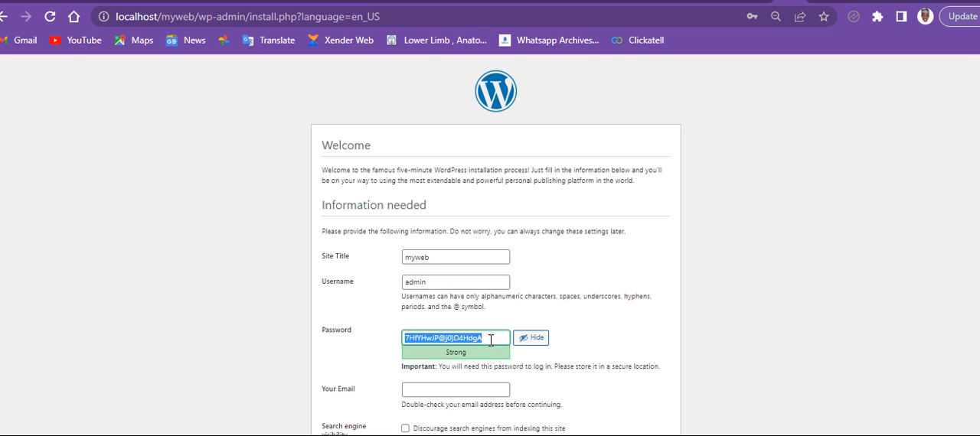
text(M)
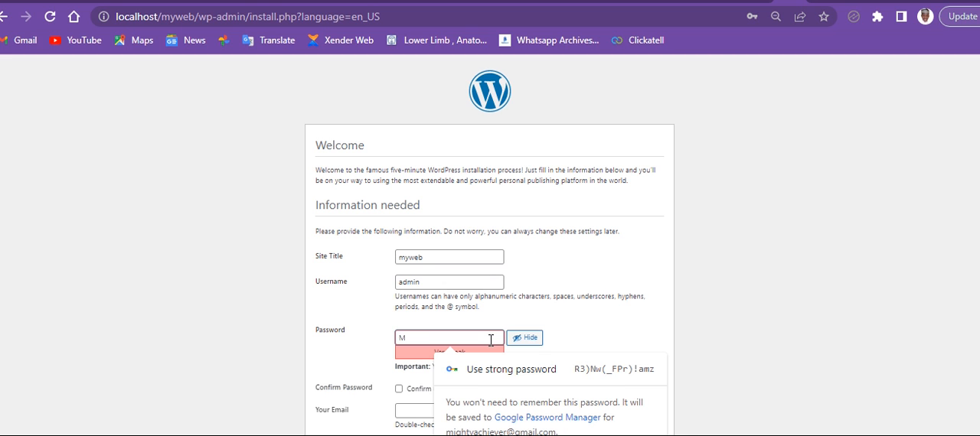
text(Yweb)
key(BackSpace)
key(BackSpace)
key(BackSpace)
key(BackSpace)
key(BackSpace)
text(my)
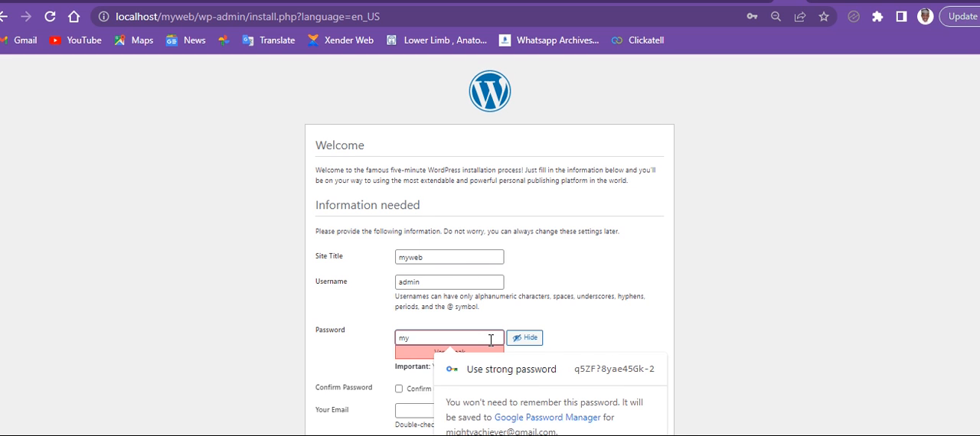
text(WEB1)
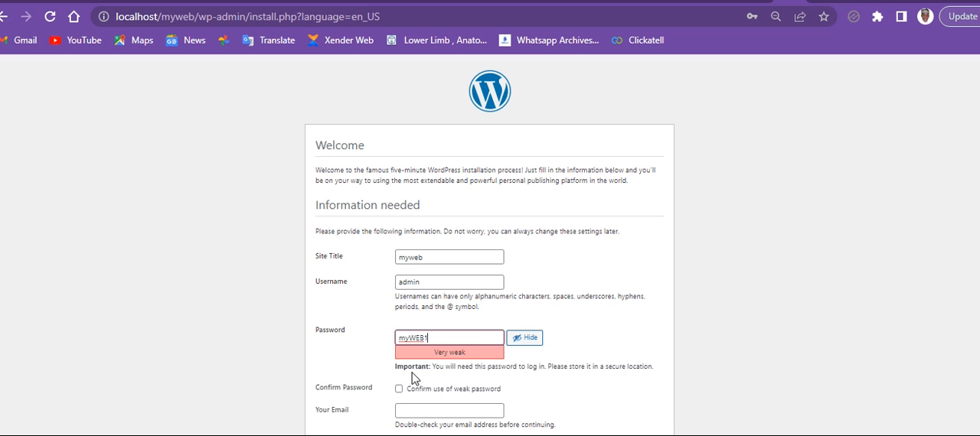
- Confirm the use of a weak password and fill in the account's e-mail address in the installation form
click(397, 389)
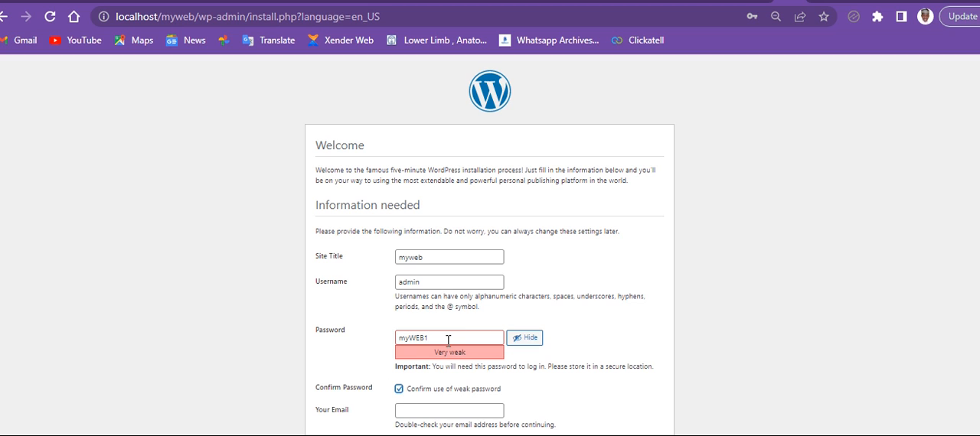
click(447, 340)
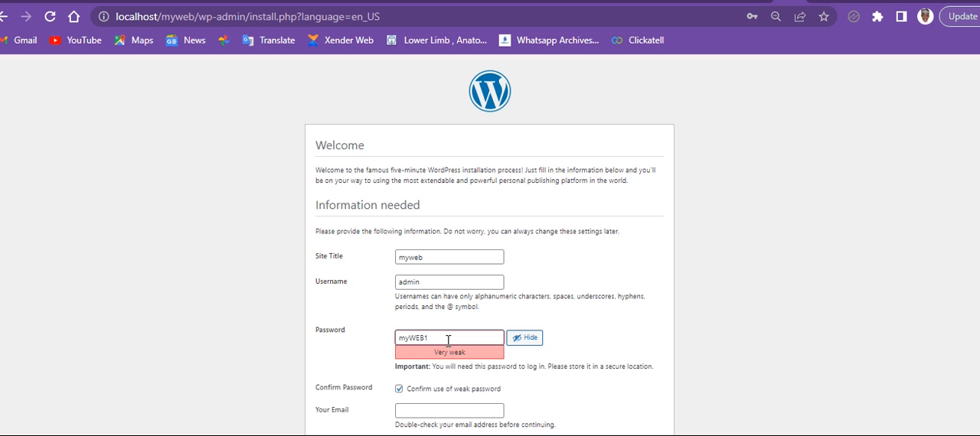
scroll(447, 340, down, 1)
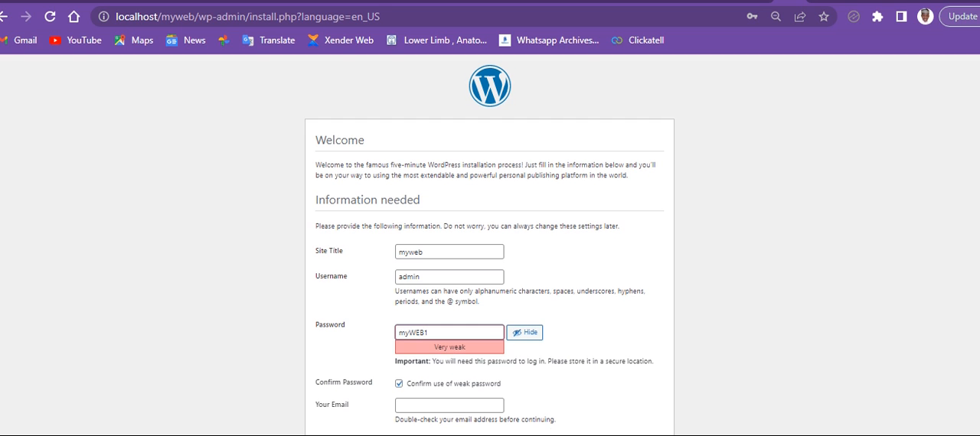
click(449, 406)
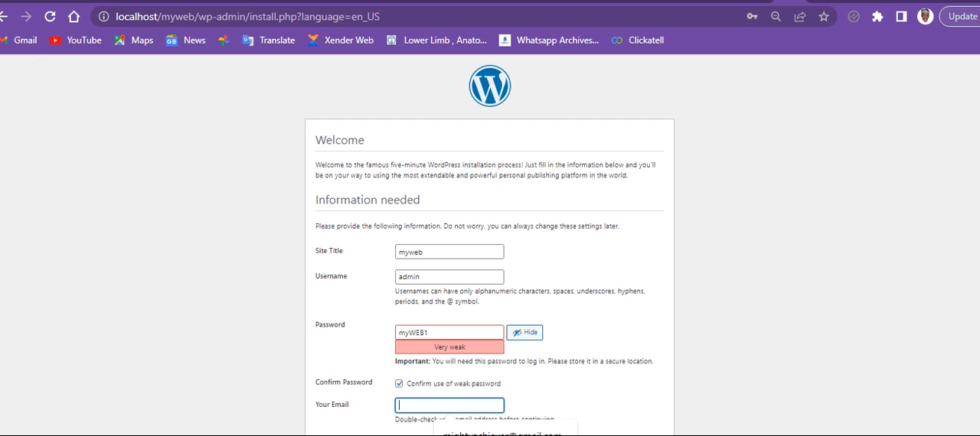
text(mightya)
click(492, 430)
click(548, 395)
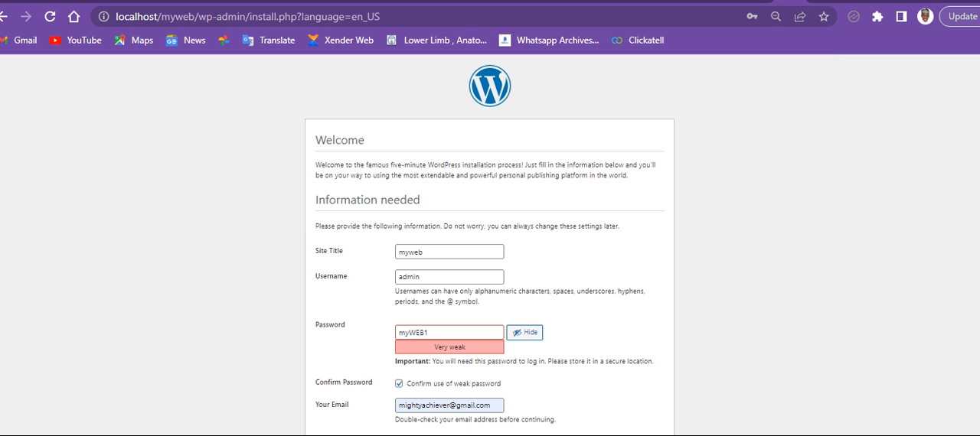
- Submit the form to install WordPress, leaving search engine indexing allowed, and dismiss the browser's offer to save the password
key(ctrl+minus)
key(ctrl+minus)
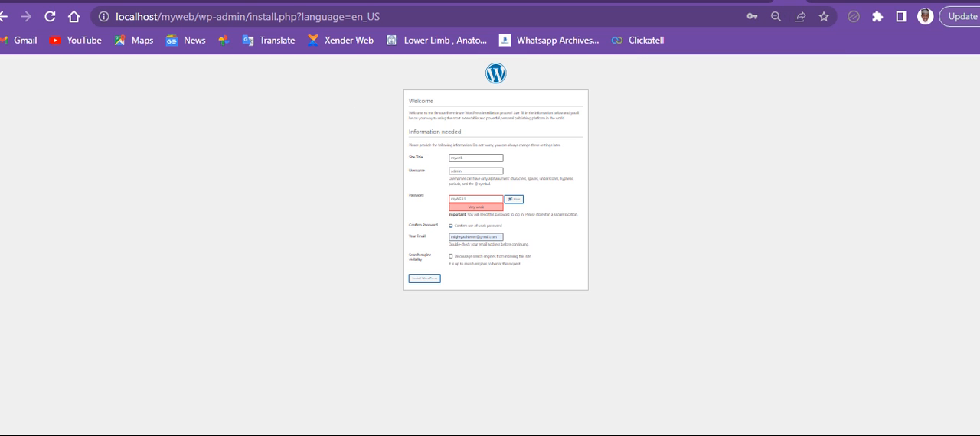
key(ctrl+plus)
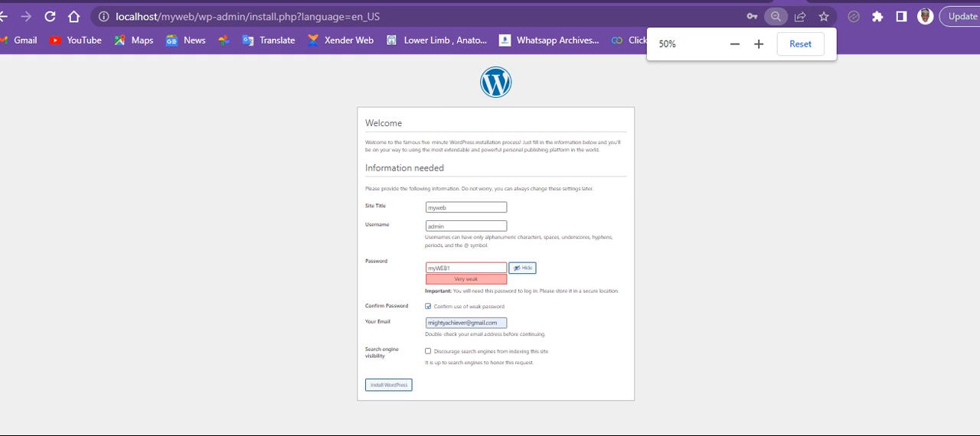
key(ctrl+plus)
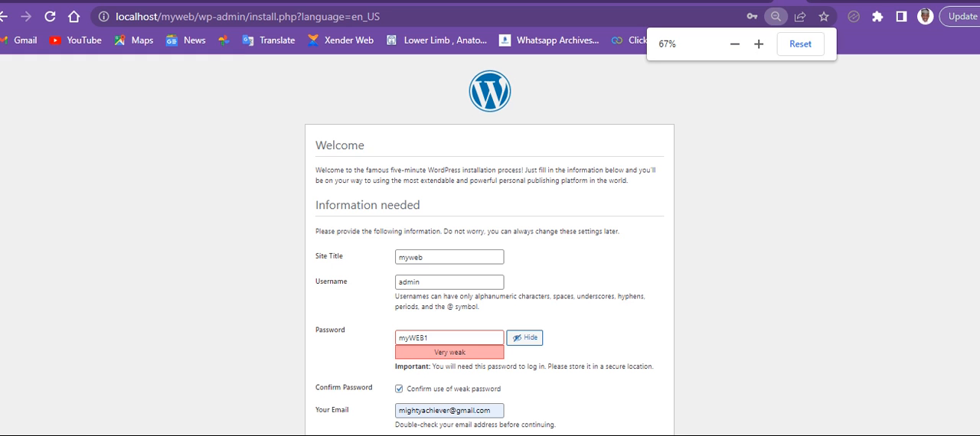
key(ctrl+minus)
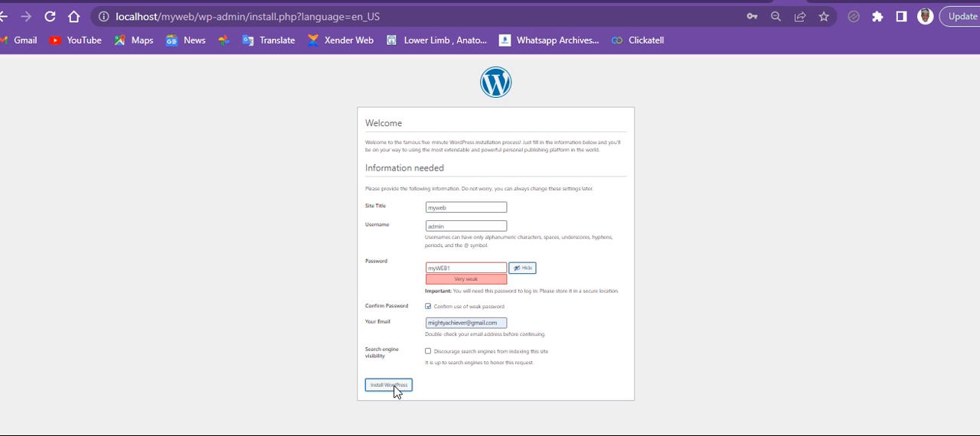
click(389, 385)
key(ctrl+plus)
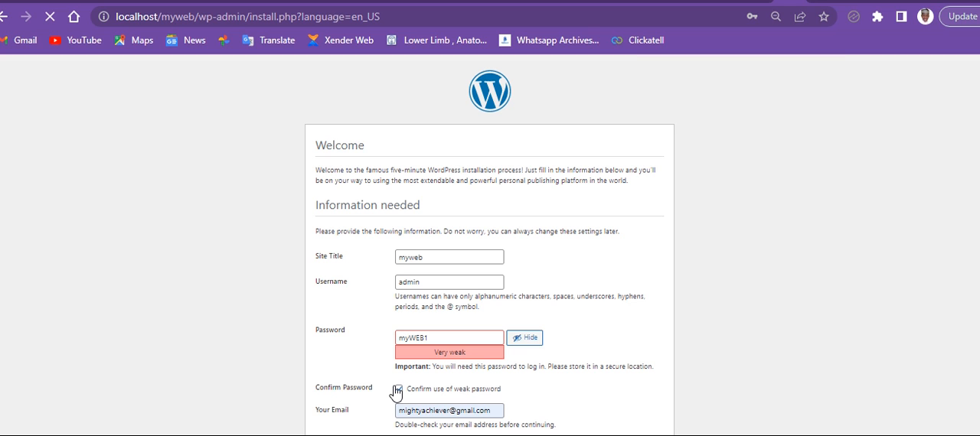
click(398, 389)
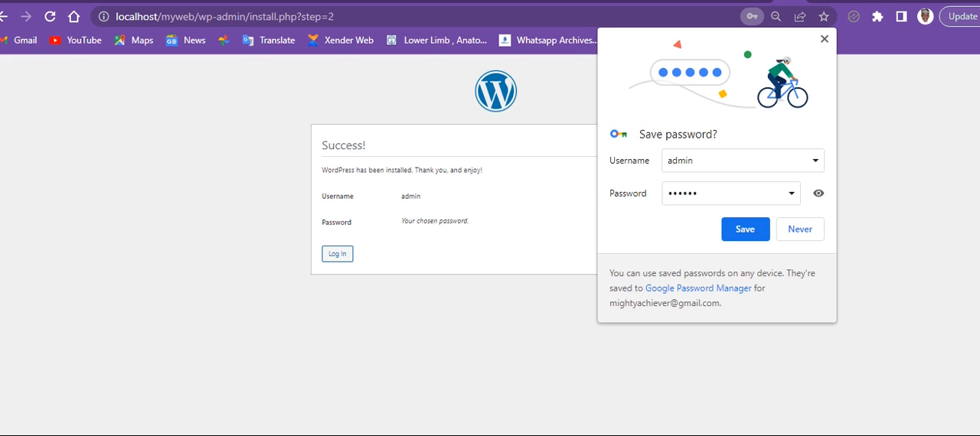
click(825, 38)
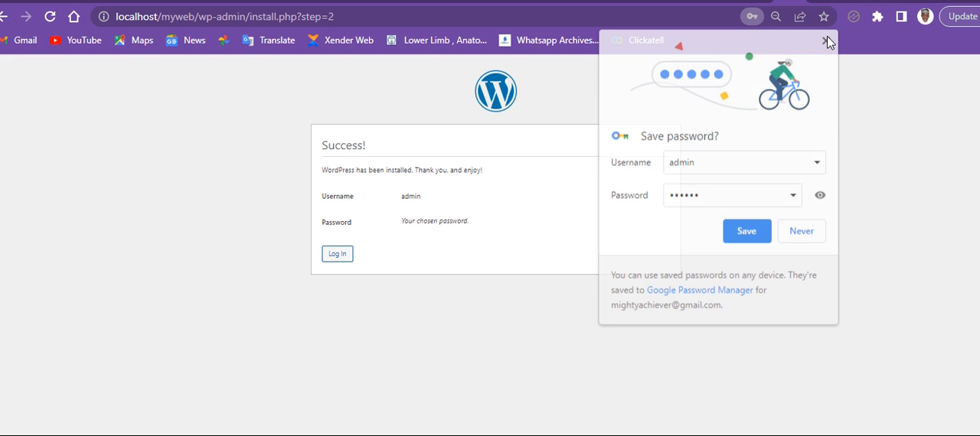
- Log in to the new WordPress site as admin with the account password and the Remember Me option
click(338, 254)
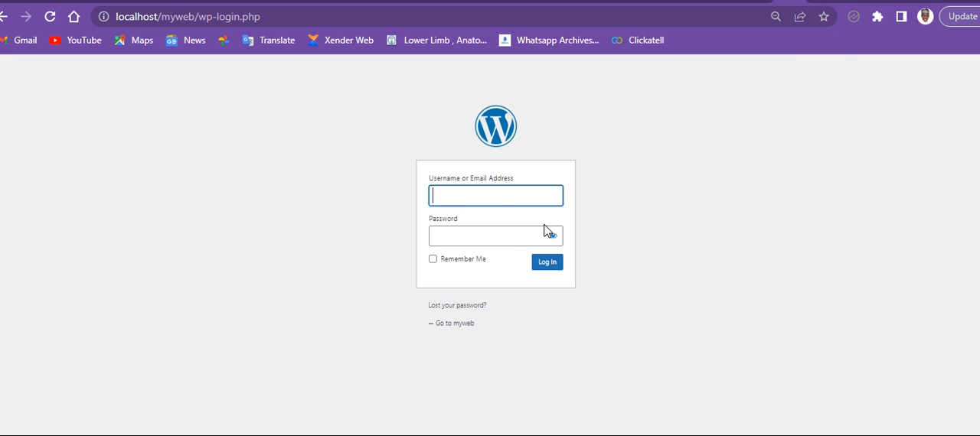
text(adm)
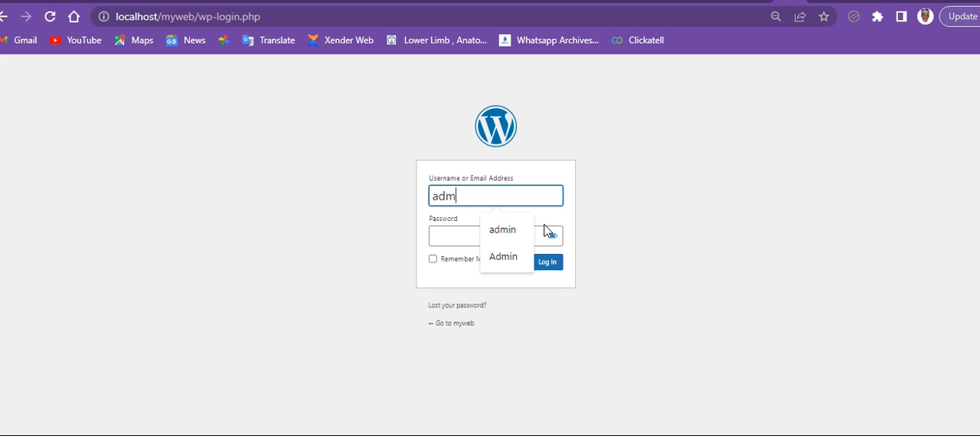
text(in)
key(Tab)
text(••••••)
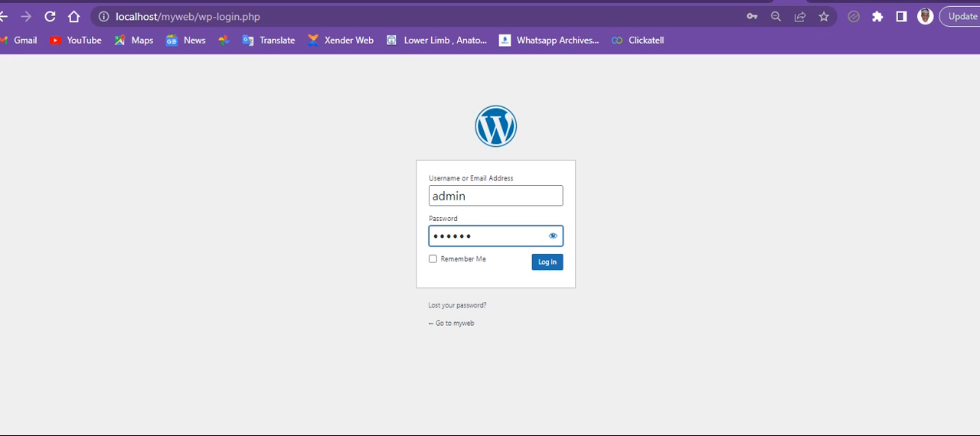
click(433, 259)
click(547, 262)
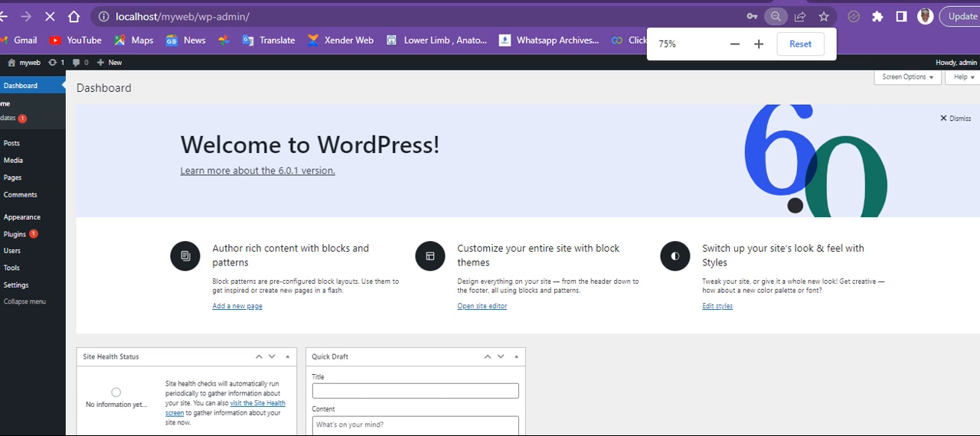
- Dismiss the repeated offer to save the password and look over the WordPress dashboard
key(ctrl+plus)
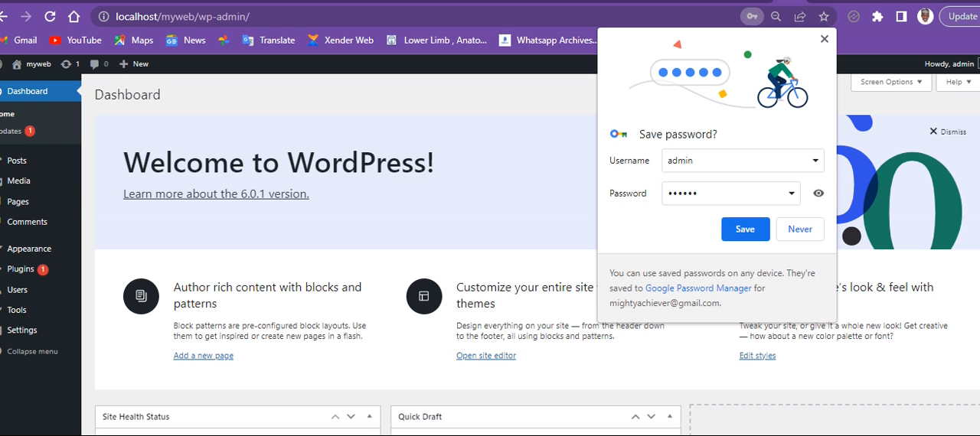
click(18, 182)
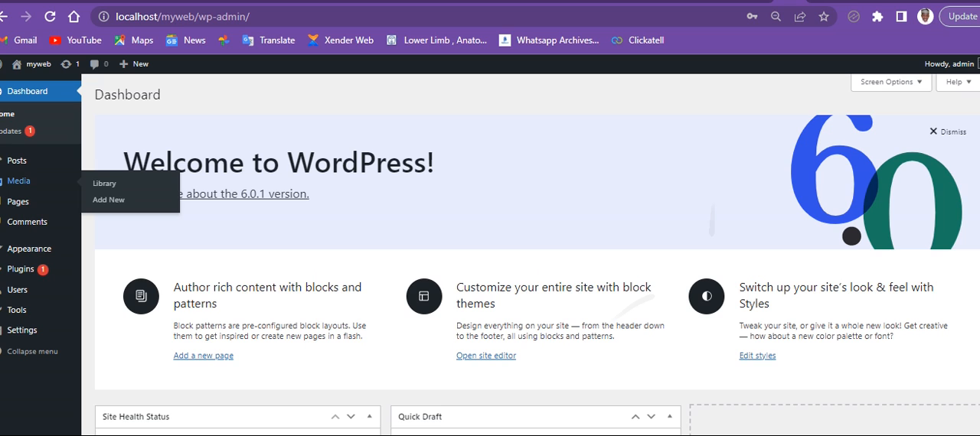
scroll(536, 252, down, 1)
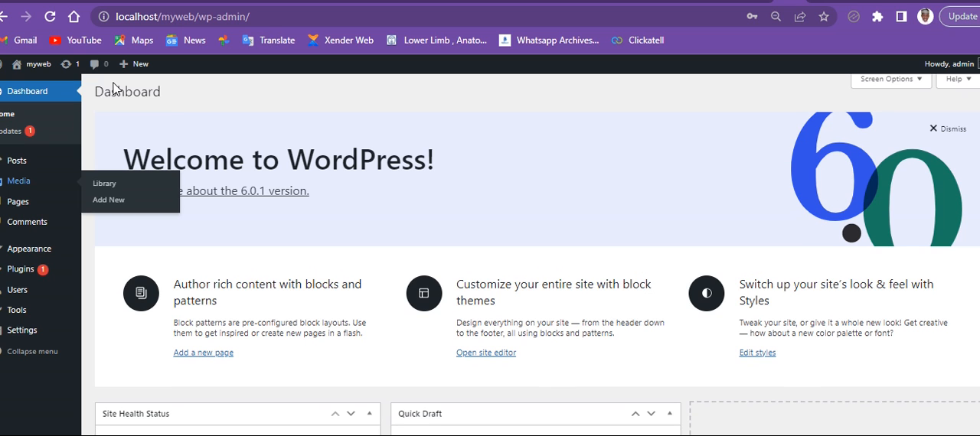